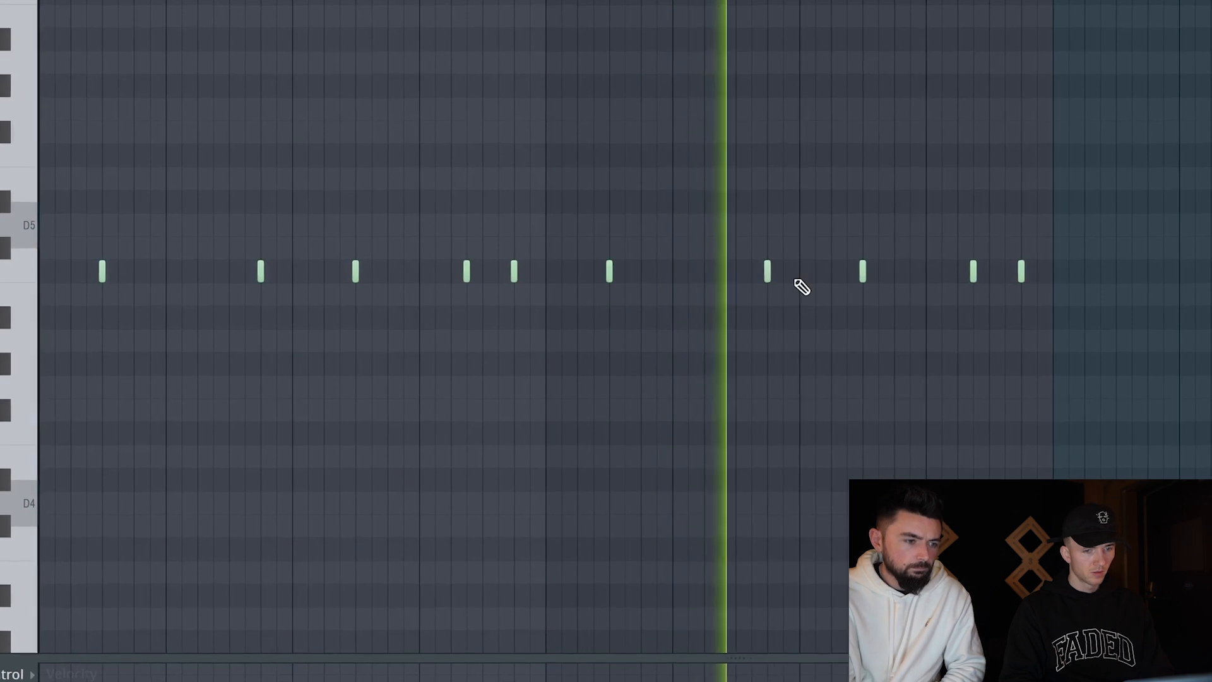
Repeat the half-bar counter snare pattern seven times to fill four bars, and select all of its notes
scroll(956, 241, "up", 2)
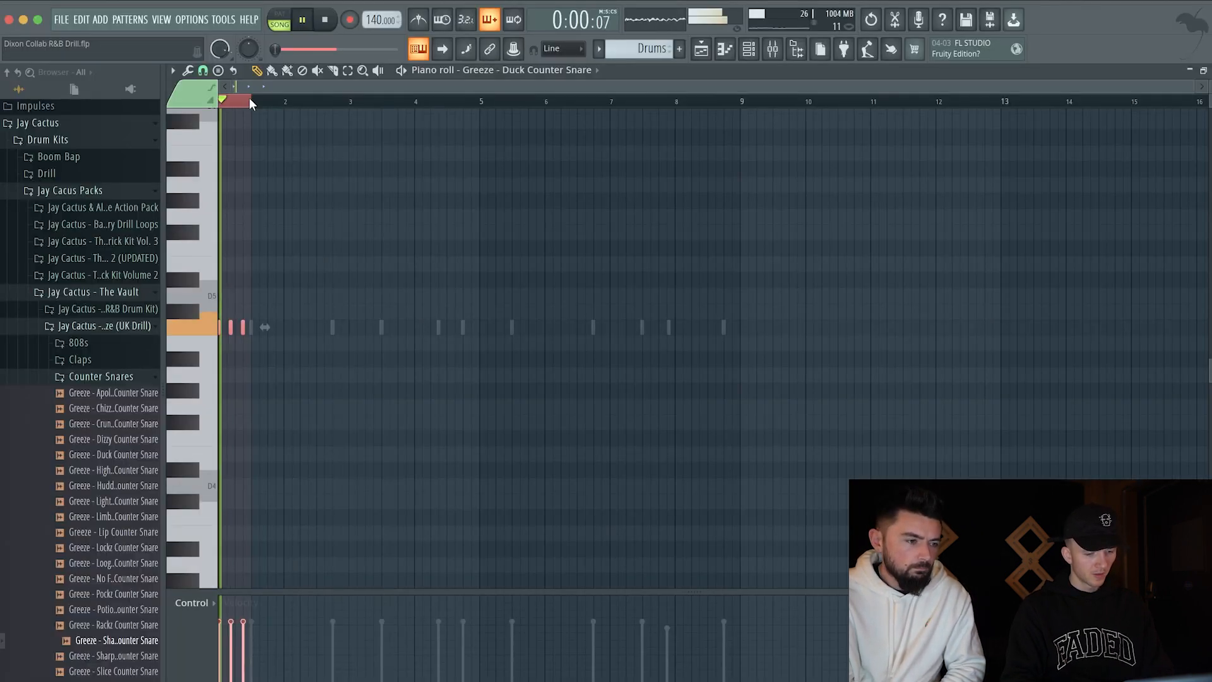
key("ctrl+b")
key("ctrl+b")
key("ctrl+b")
key("ctrl+b")
key("ctrl+b")
key("ctrl+b")
key("ctrl+b")
key("ctrl+a")
scroll(256, 154, "up", 3)
Shorten the playlist loop region to the first four bars, and extend it back over all eight bars
left_click(710, 20)
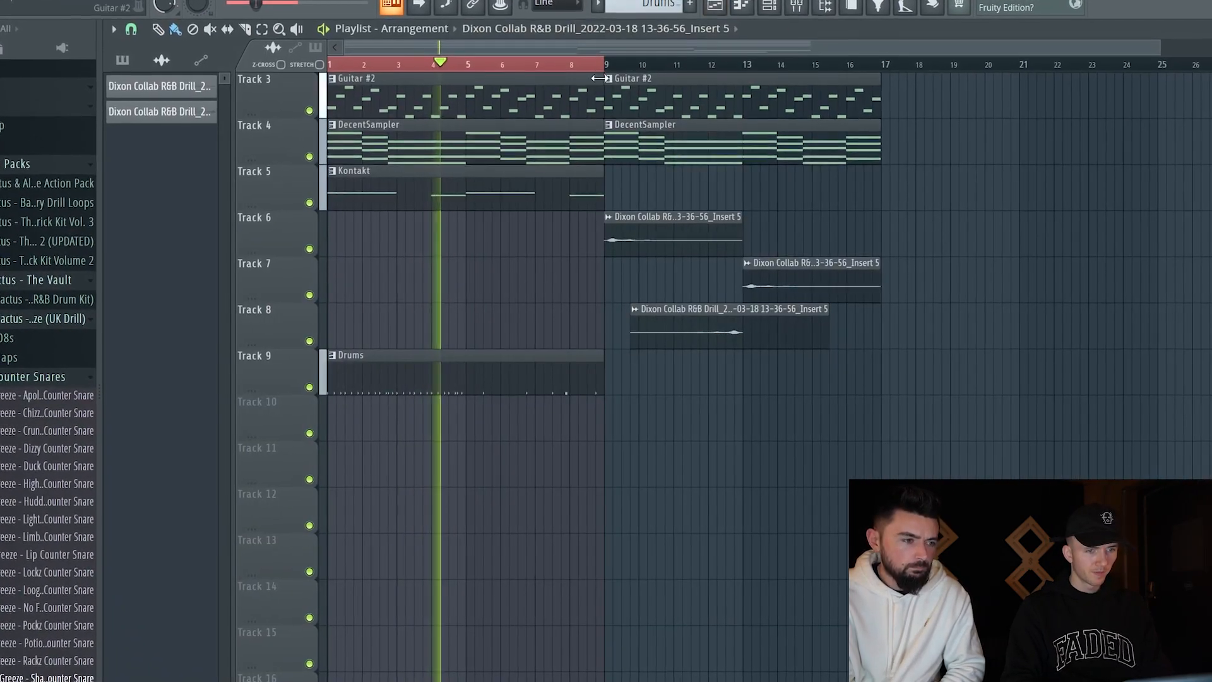
left_click_drag(606, 66, 470, 65)
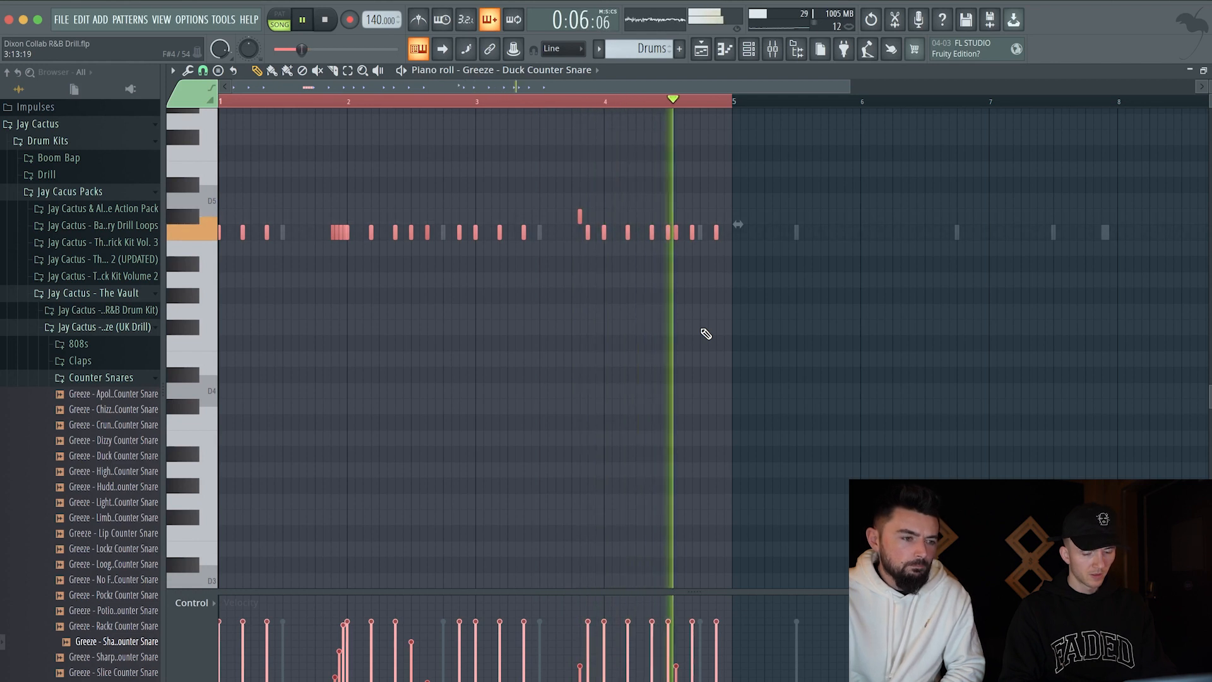
left_click(703, 53)
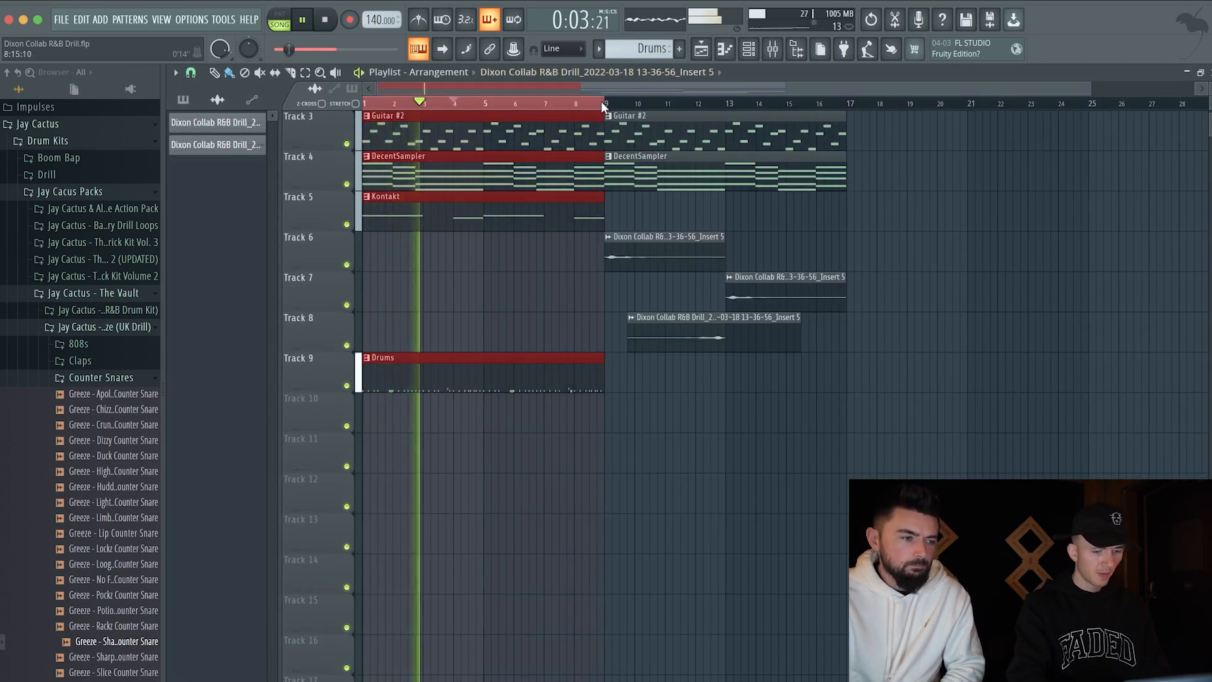
Route the Candy - Souls Snap #2 channel to mixer track 9
key("F7")
left_click(555, 202)
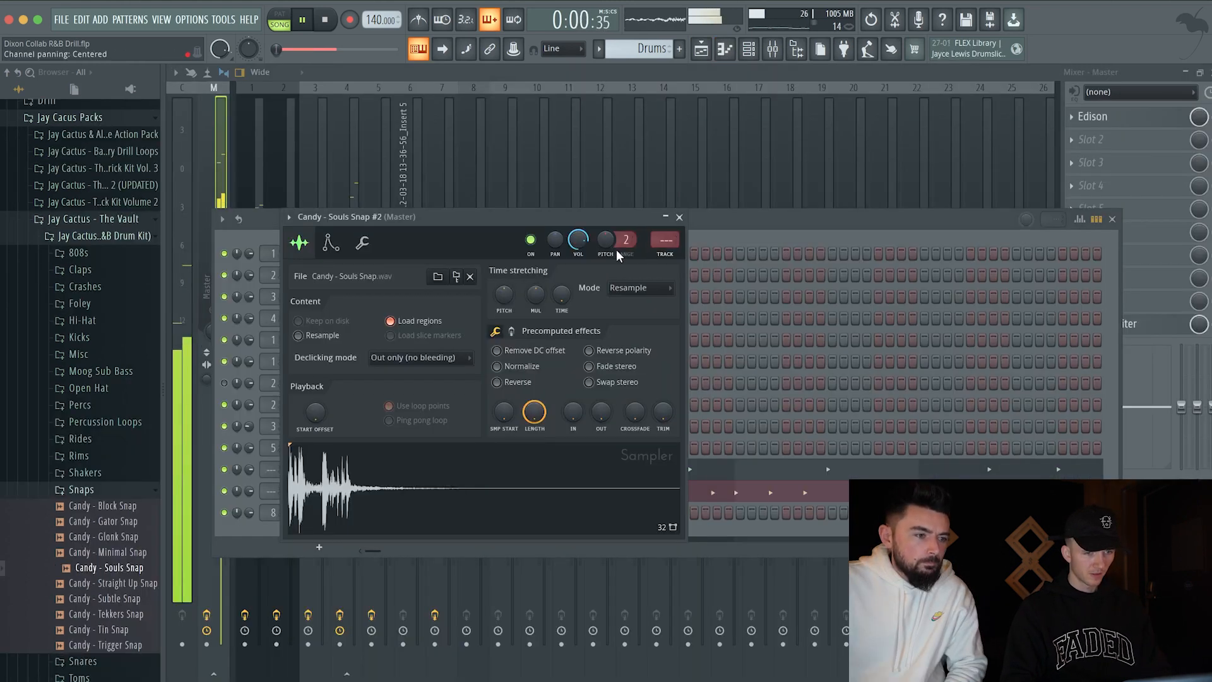
left_click(659, 250)
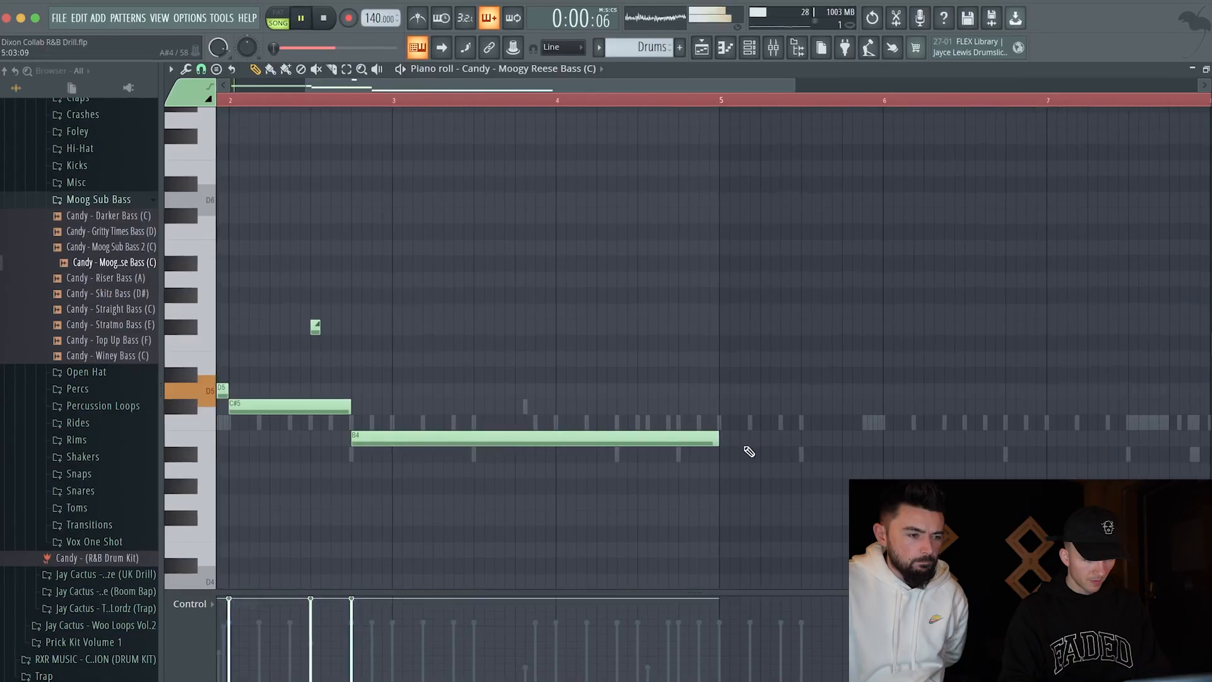
Shorten the sustained B4 bass note and continue the bassline with further B4, G4, F#4 and E4 notes leading to D5 at bar 5
left_click_drag(745, 447, 473, 452)
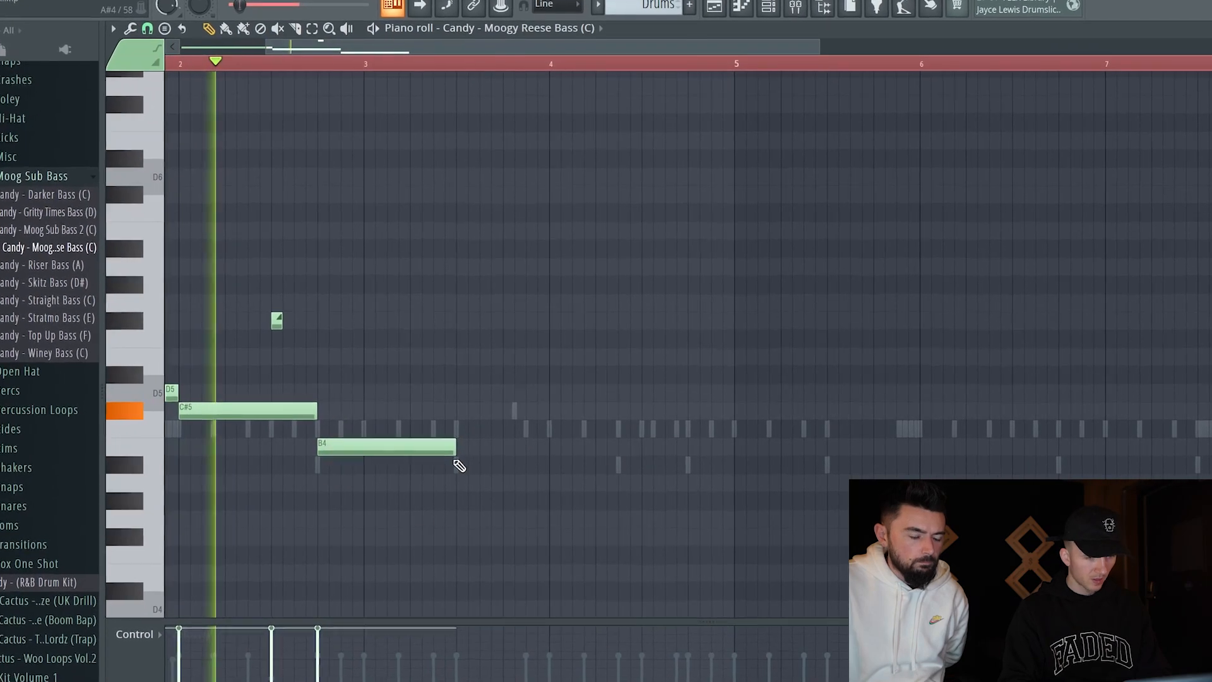
scroll(413, 499, "down", 1)
left_click_drag(399, 449, 574, 450)
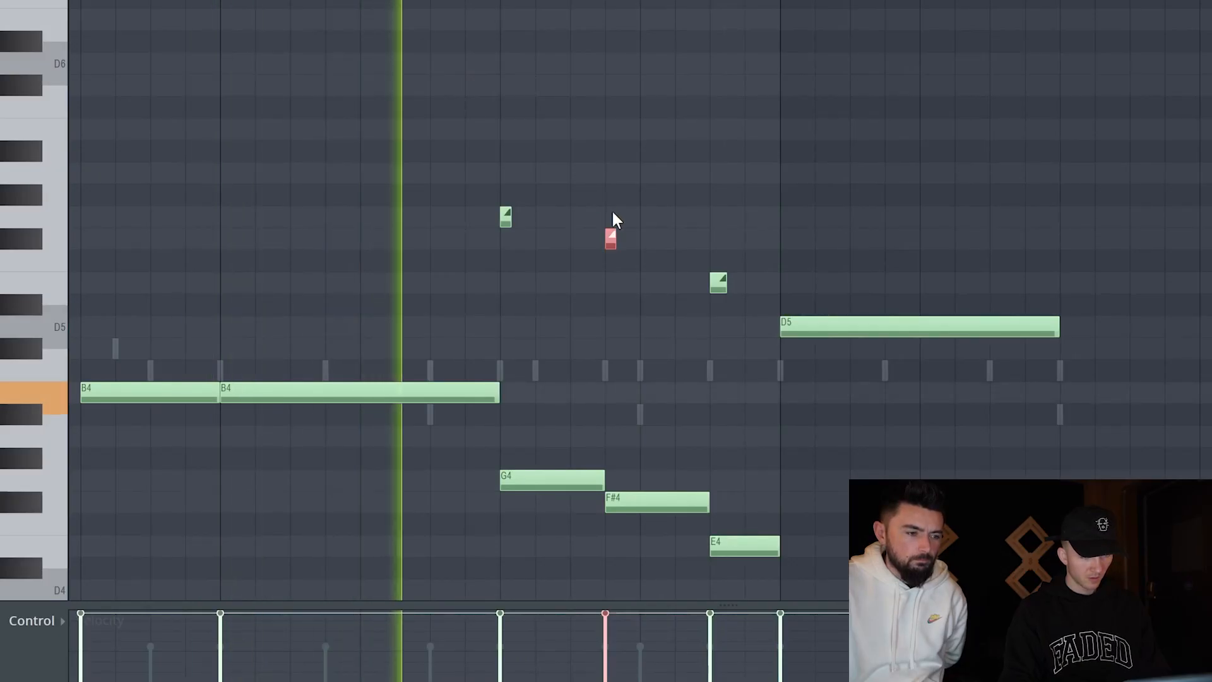
Extend the Moogy Reese bassline over bars 5 to 8 with D5, C#5 and B4 notes and short slide notes above them
scroll(781, 198, "down", 3)
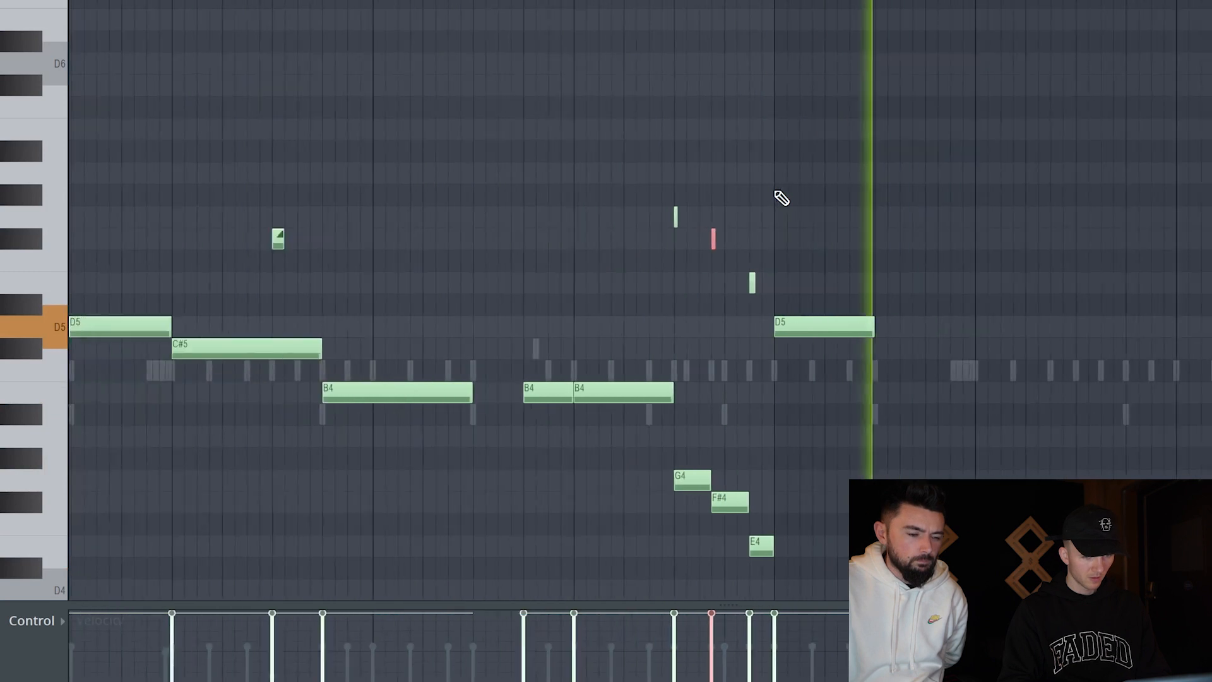
scroll(875, 213, "up", 1)
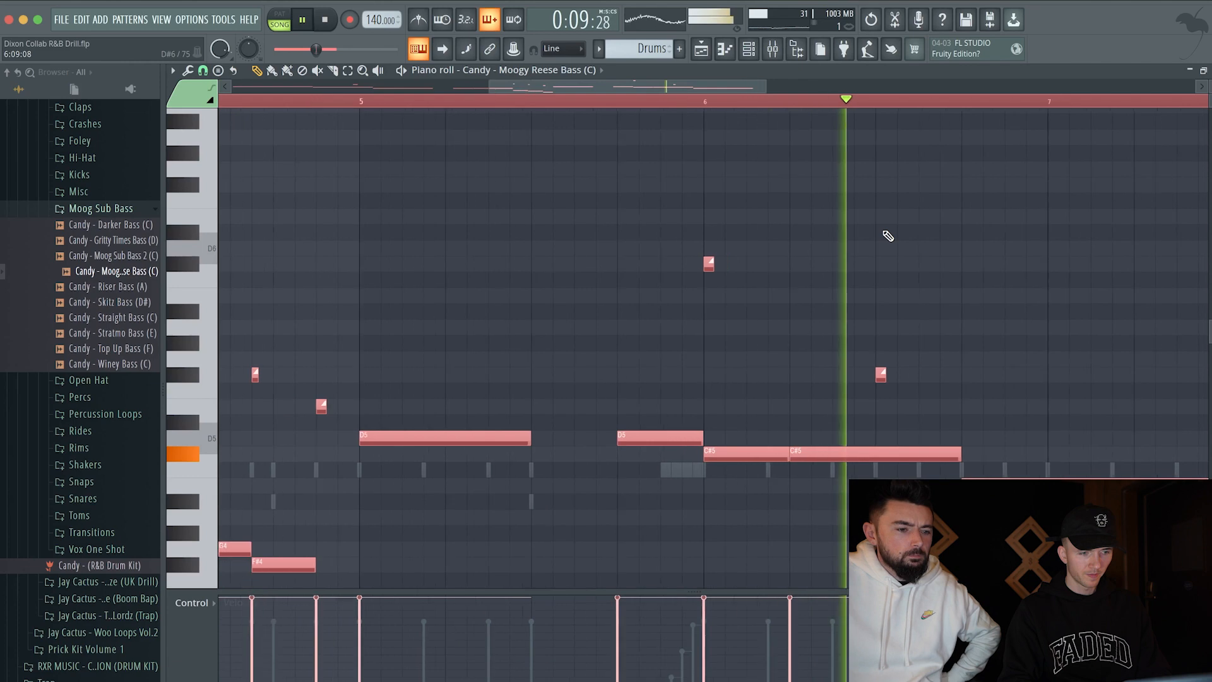
scroll(888, 236, "down", 3)
scroll(928, 282, "up", 2)
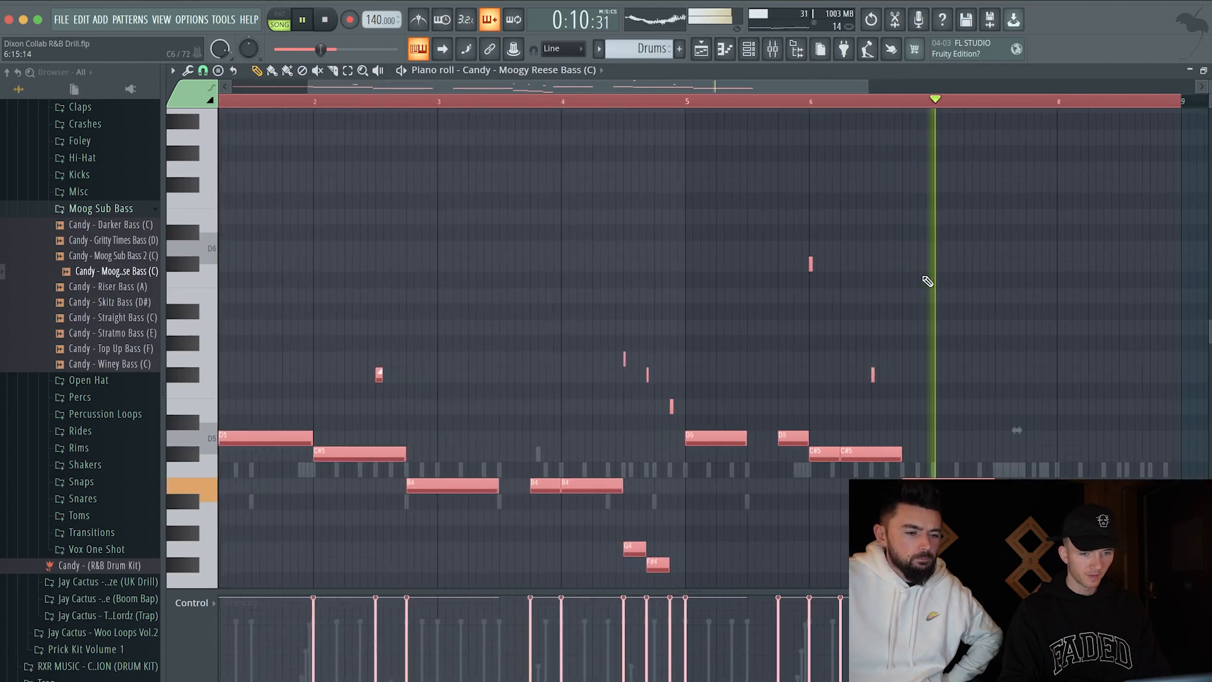
scroll(1025, 310, "down", 2)
scroll(1030, 311, "down", 1)
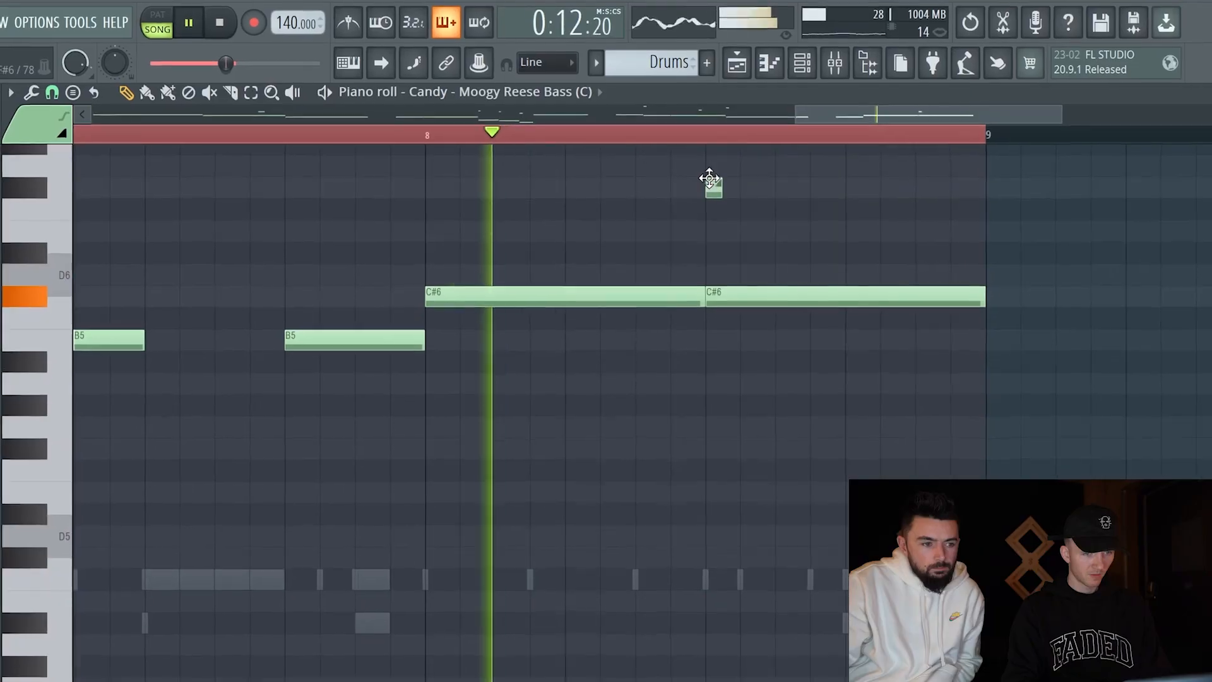
Raise the slide note above the last C#6 bass note to G#6, checking it against playback
left_click_drag(709, 179, 708, 168)
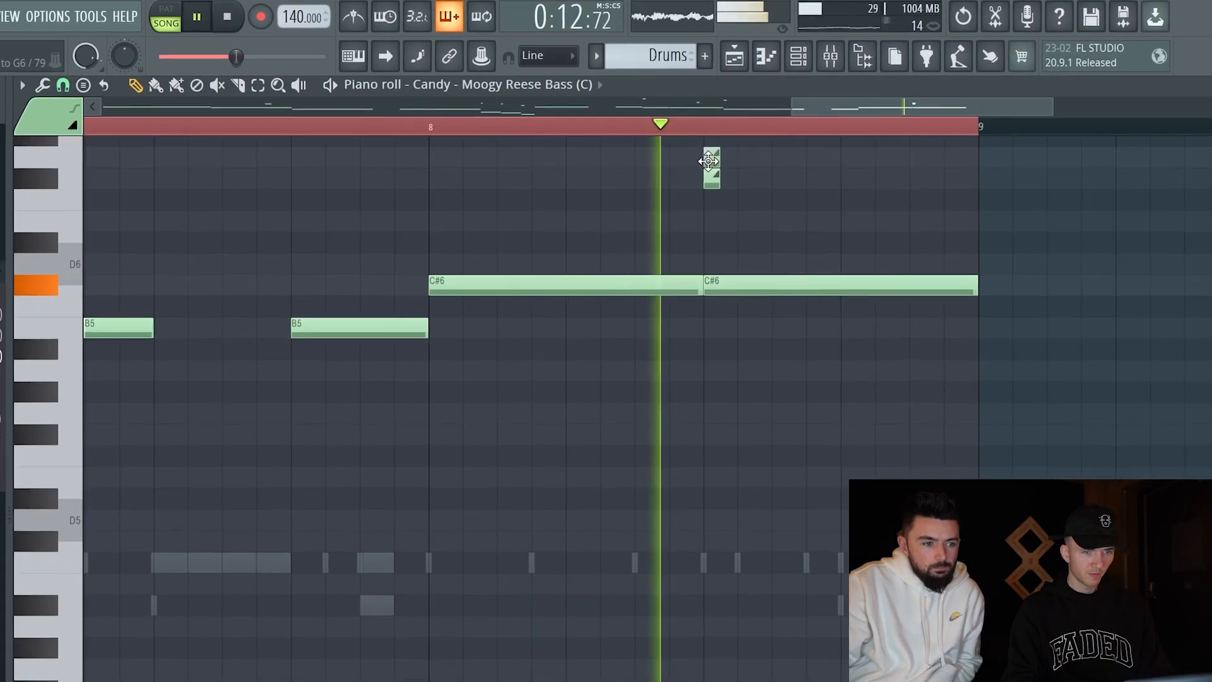
scroll(719, 188, "up", 2)
key("space")
left_click_drag(708, 253, 705, 213)
key("space")
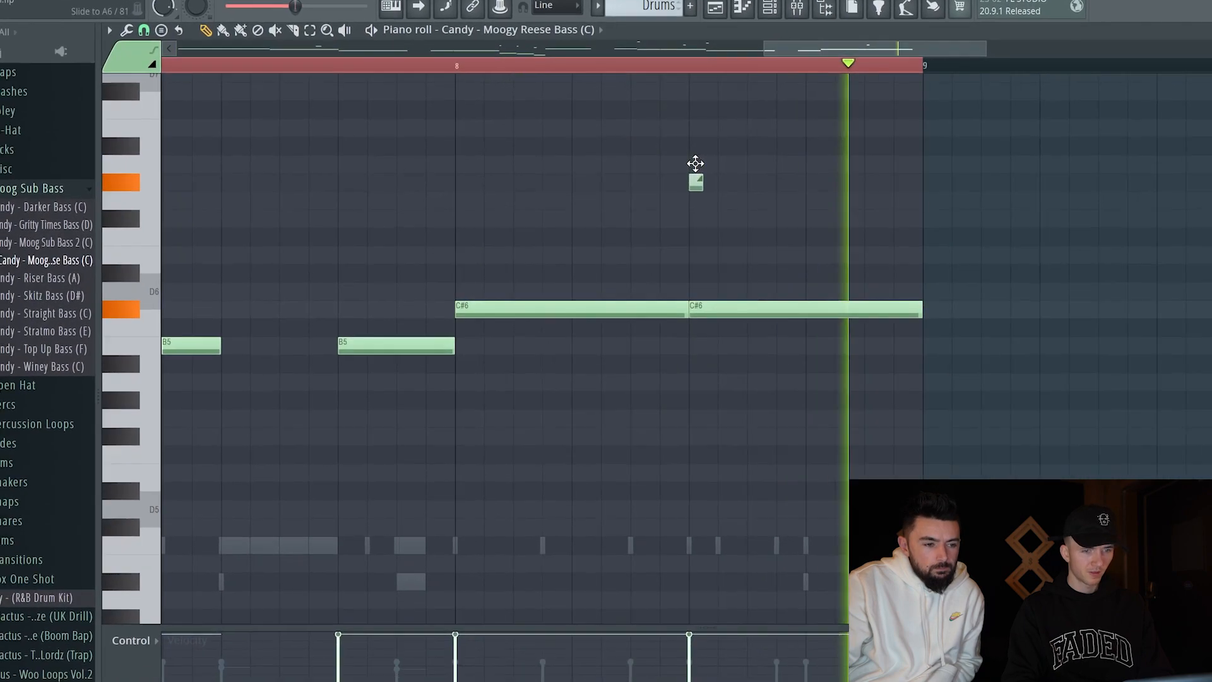
Transpose all of the Moogy Reese bass notes down one octave and restart playback
key("ctrl+a")
key("ctrl+Down")
key("space")
key("space")
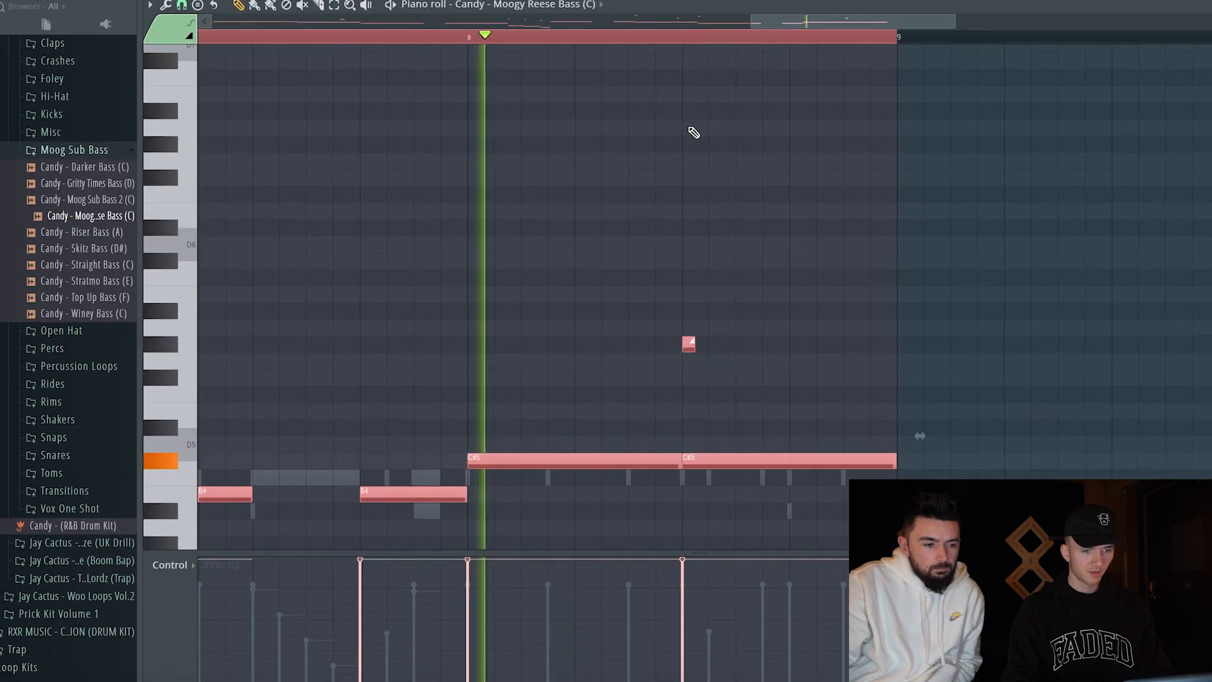
Close The Vault sample folder and add a JayCactus kick sample from another drum kit as a new channel
scroll(695, 141, "down", 5)
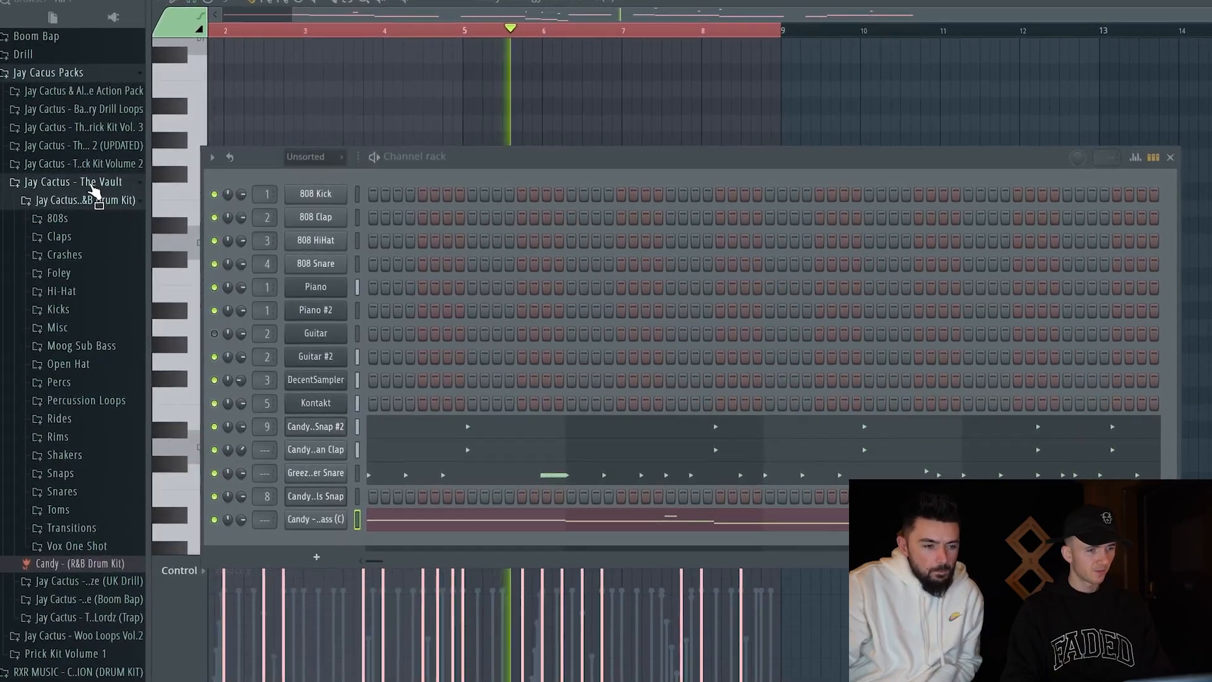
left_click(92, 185)
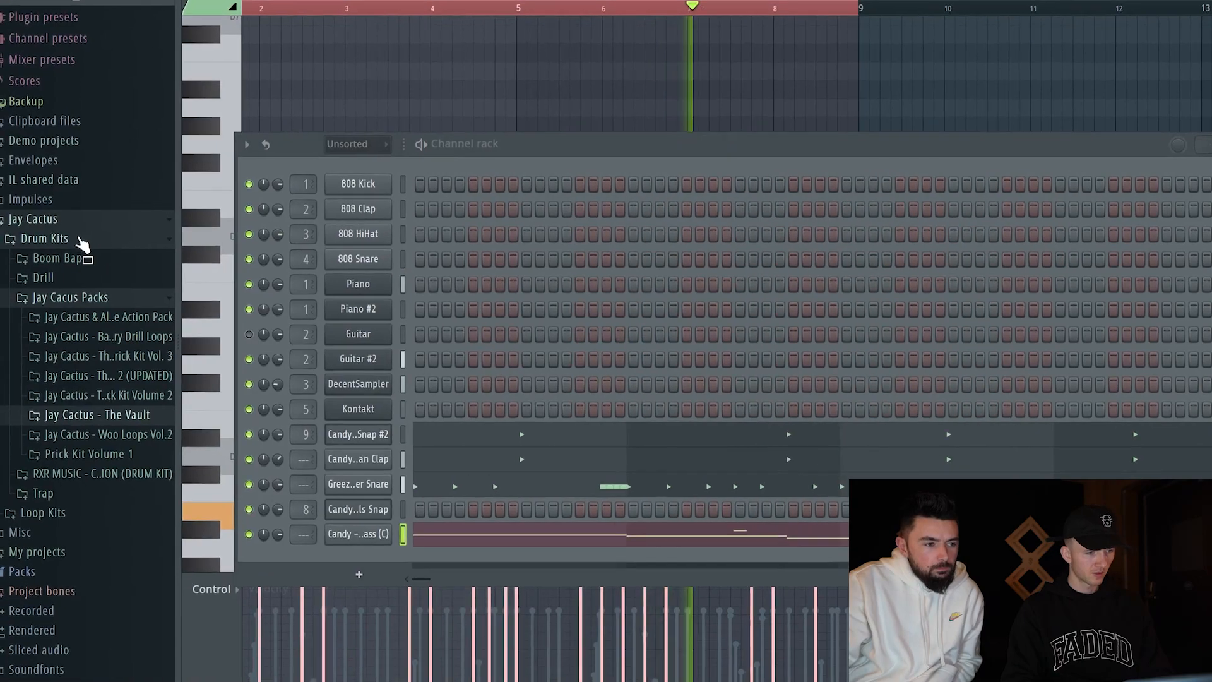
left_click_drag(151, 366, 542, 568)
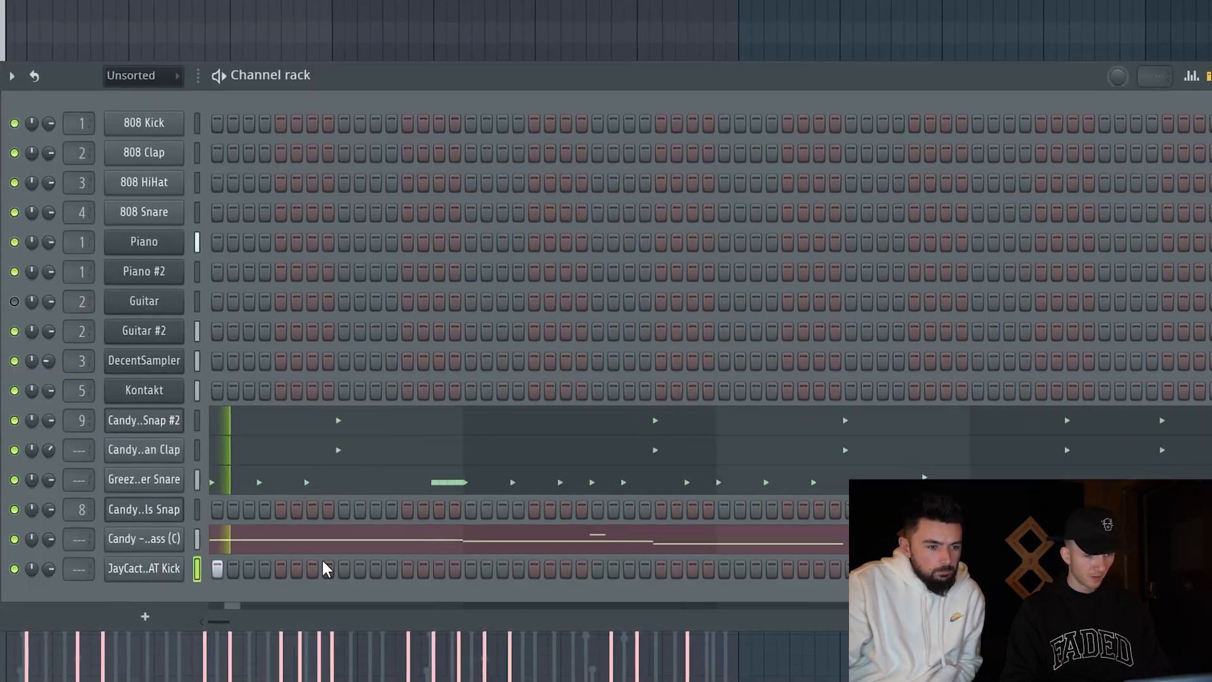
Sequence the kick hits of the new JayCactus kick channel across the first four bars
left_click(311, 568)
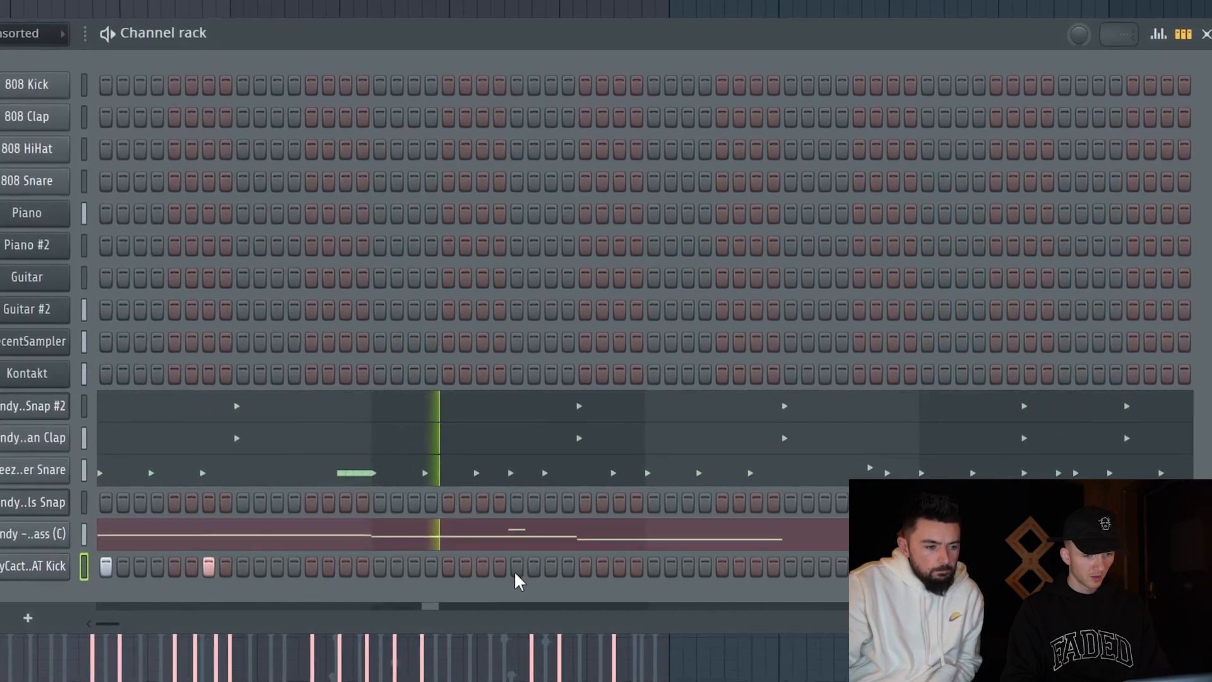
left_click(515, 567)
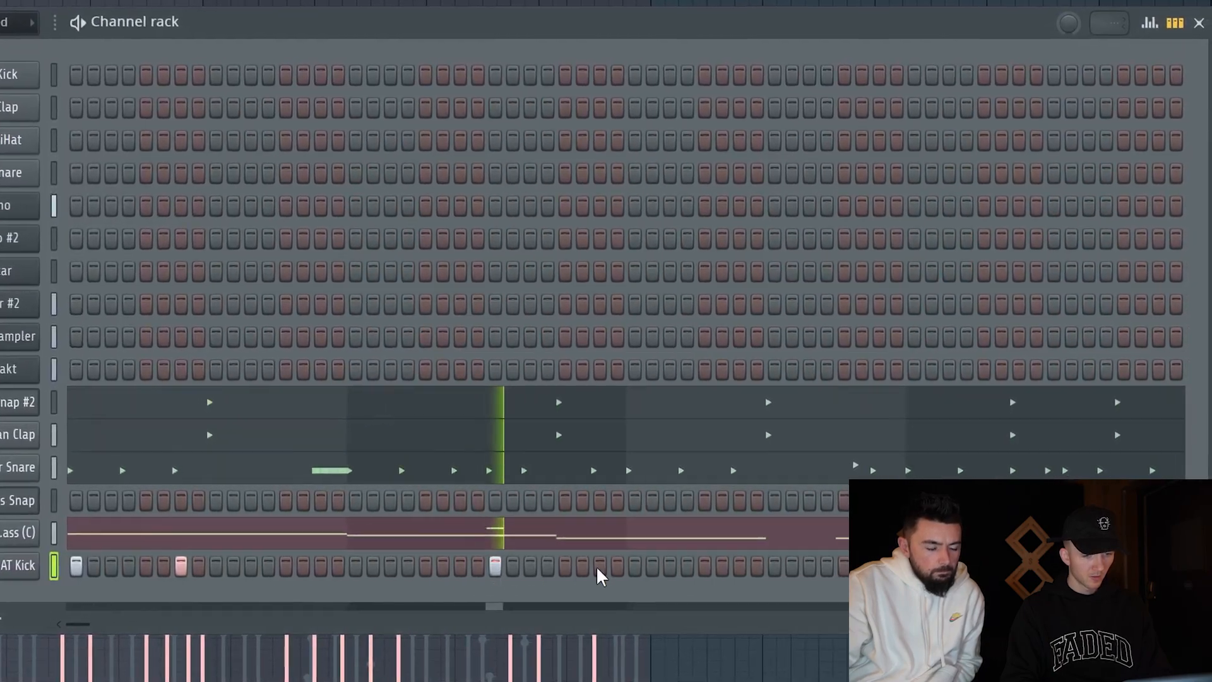
left_click(651, 567)
left_click(720, 567)
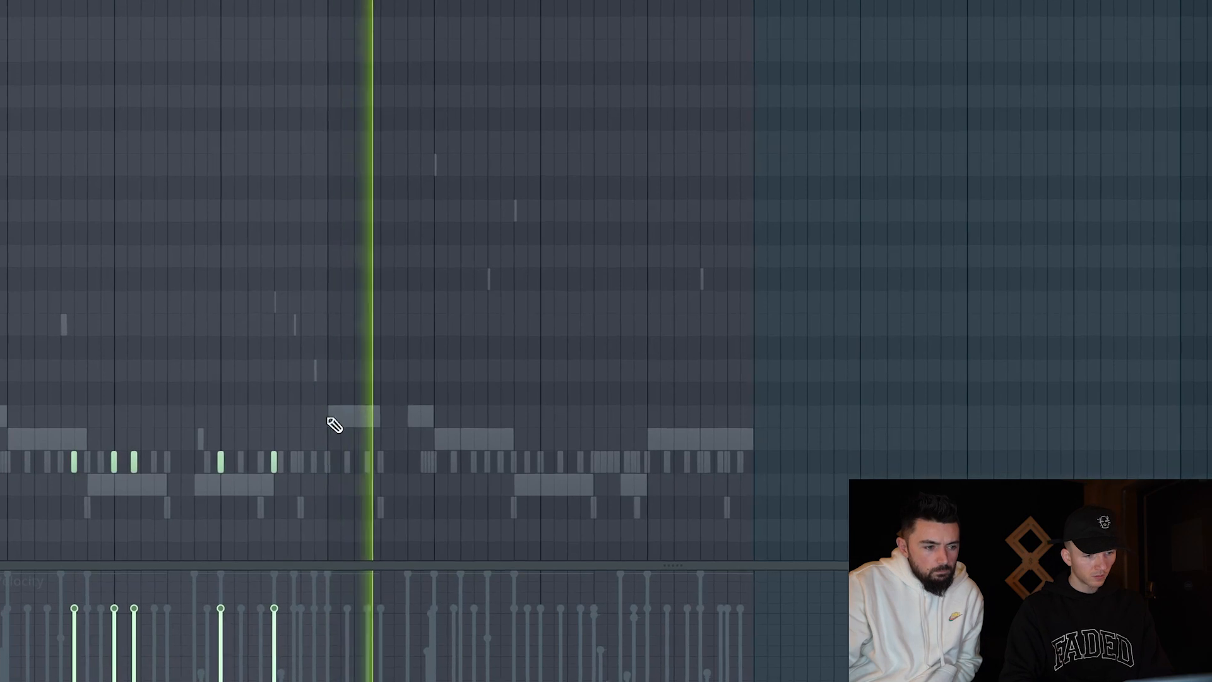
Duplicate the four-bar kick pattern into bars 5 to 8
key("ctrl+a")
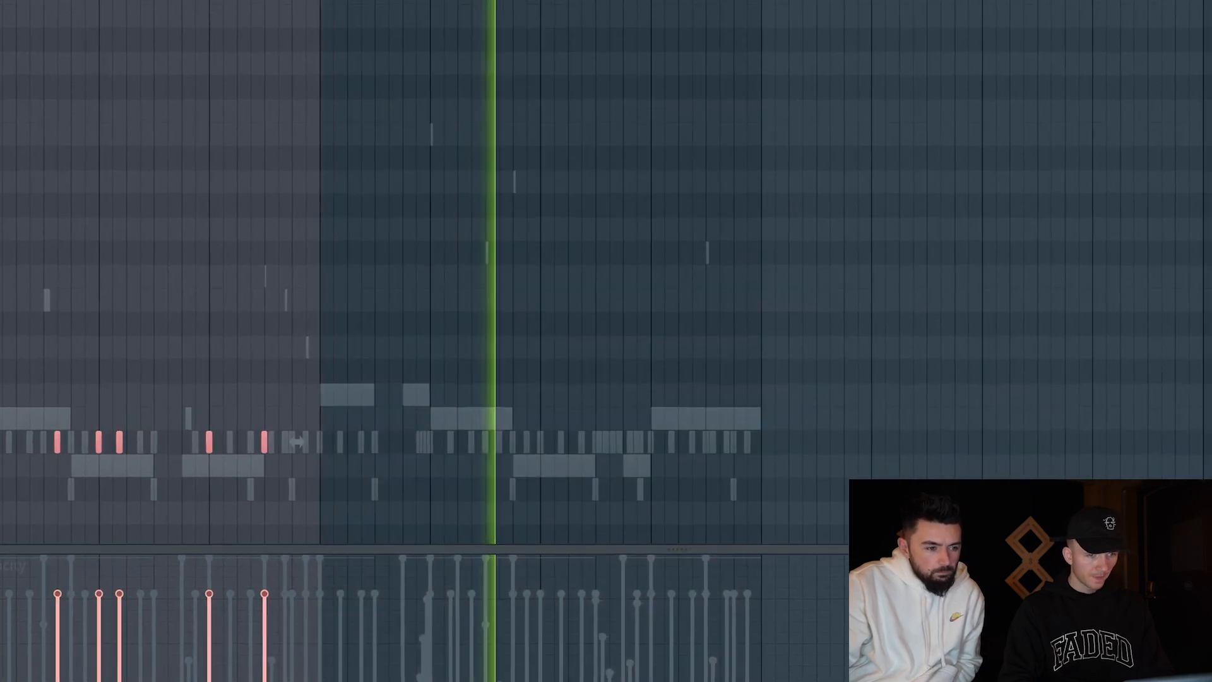
key("ctrl+b")
key("ctrl+a")
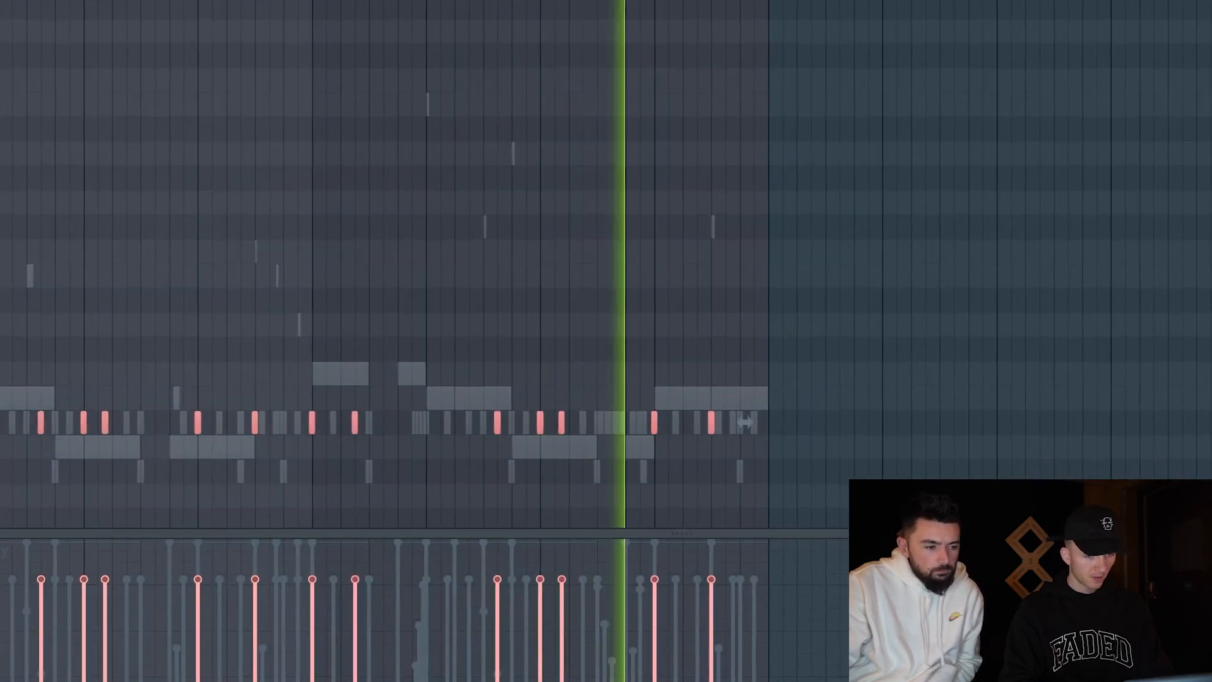
scroll(524, 179, "up", 2)
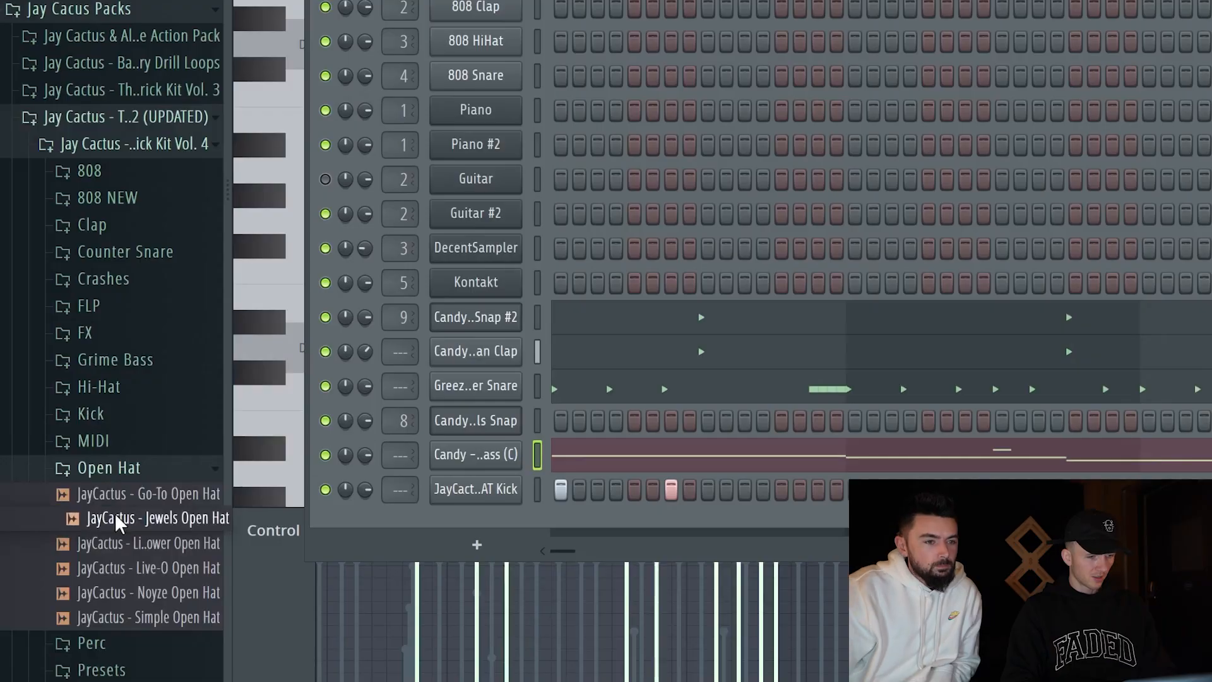
Audition the open hat samples, add JayCactus - Go-To Open Hat as a new channel and close its settings
key("Down")
key("Down")
key("Down")
key("Down")
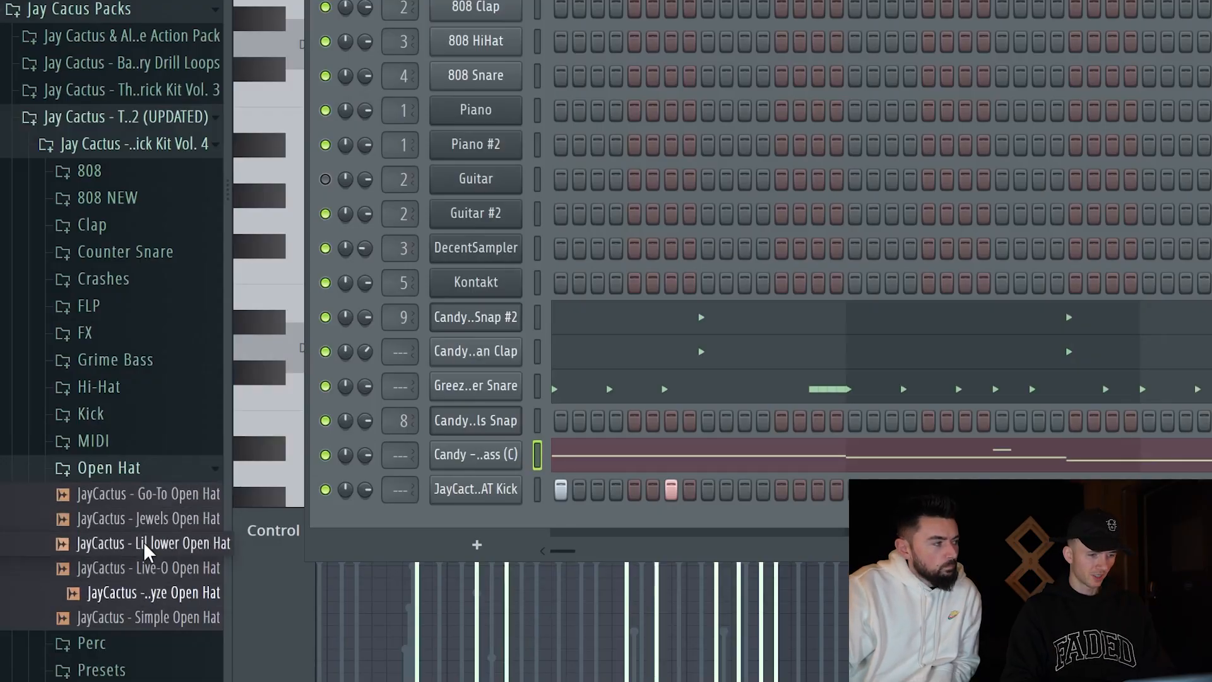
left_click_drag(124, 495, 480, 518)
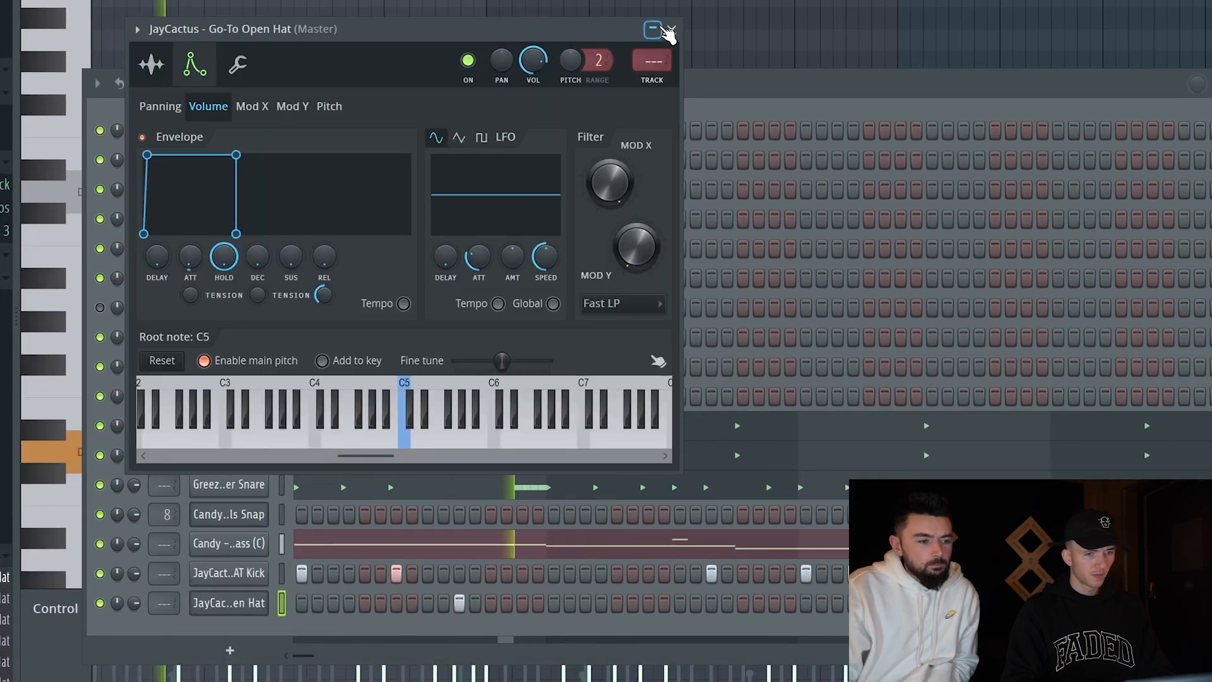
left_click(670, 30)
Place the JayCactus - Clock Perc sample on Track 10 of the playlist at the middle of bar 7
key("F6")
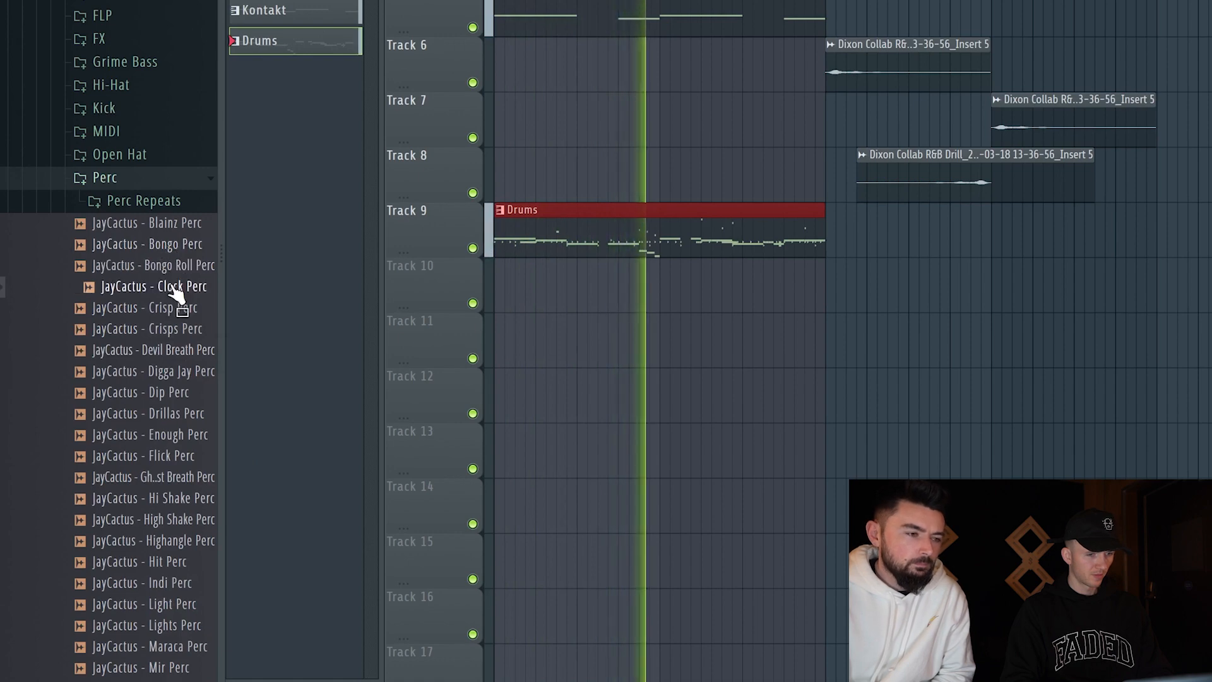
left_click_drag(175, 292, 732, 282)
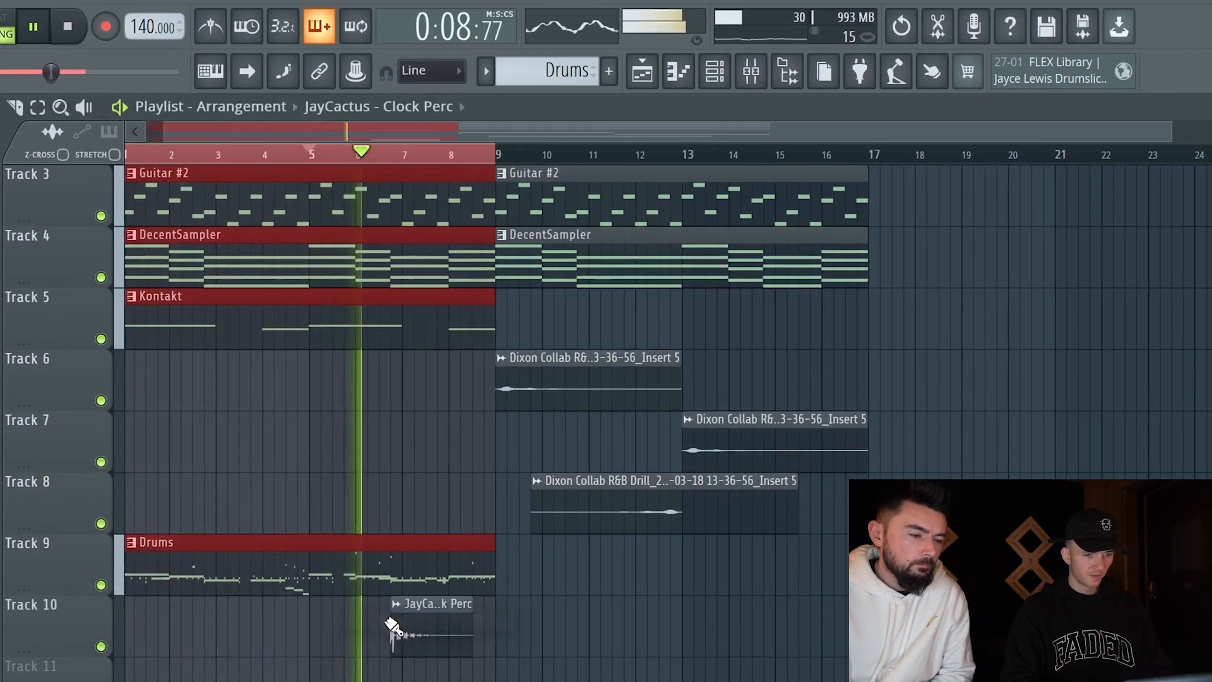
scroll(391, 624, "up", 2)
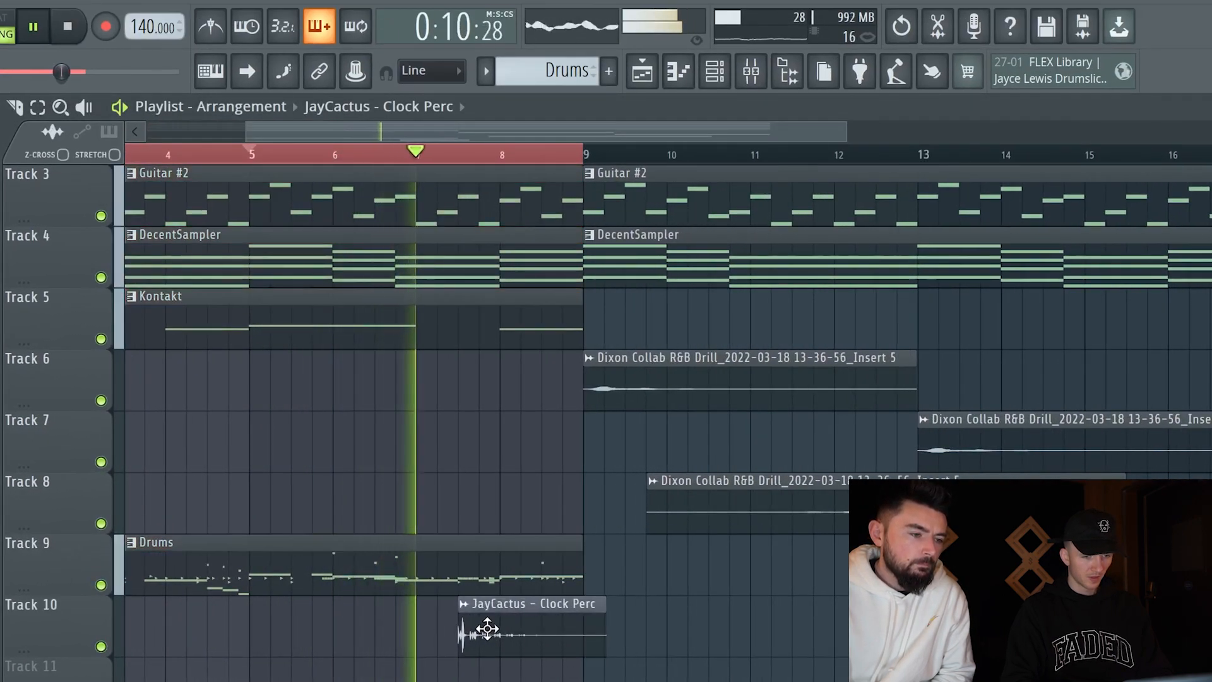
scroll(487, 628, "up", 3)
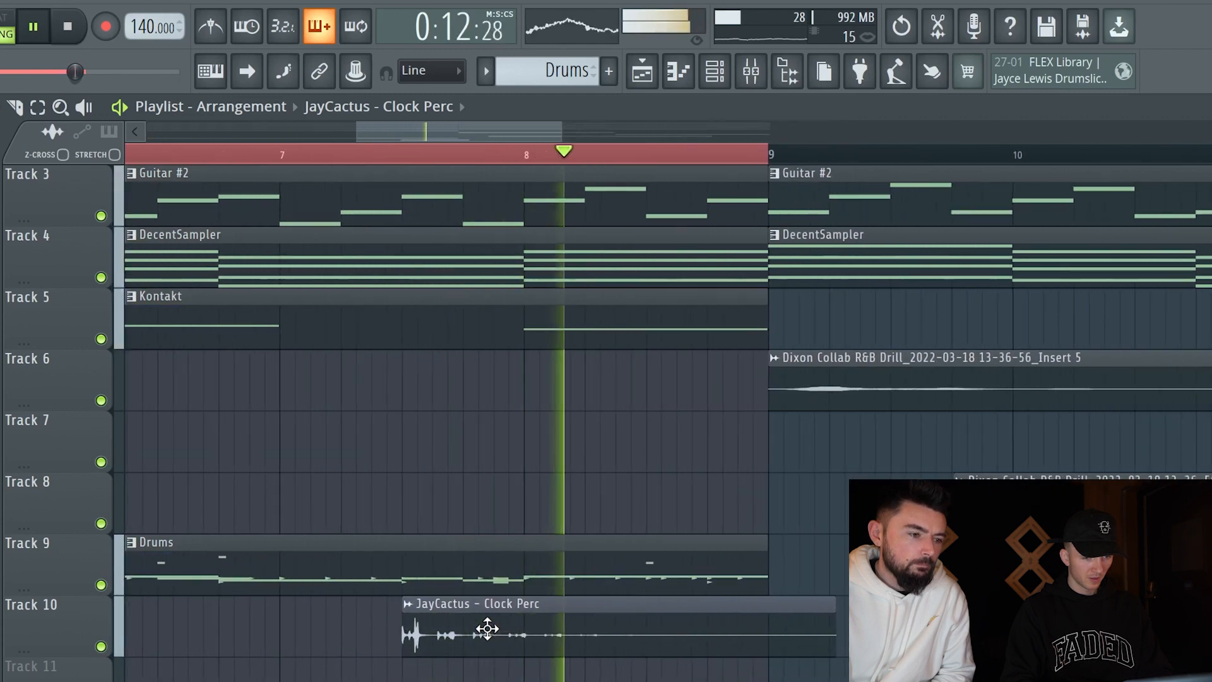
Add Cymatics Space Lite with the Concert Hall preset to the Clock Perc mixer track and set its Decay to 69%
double_click(487, 628)
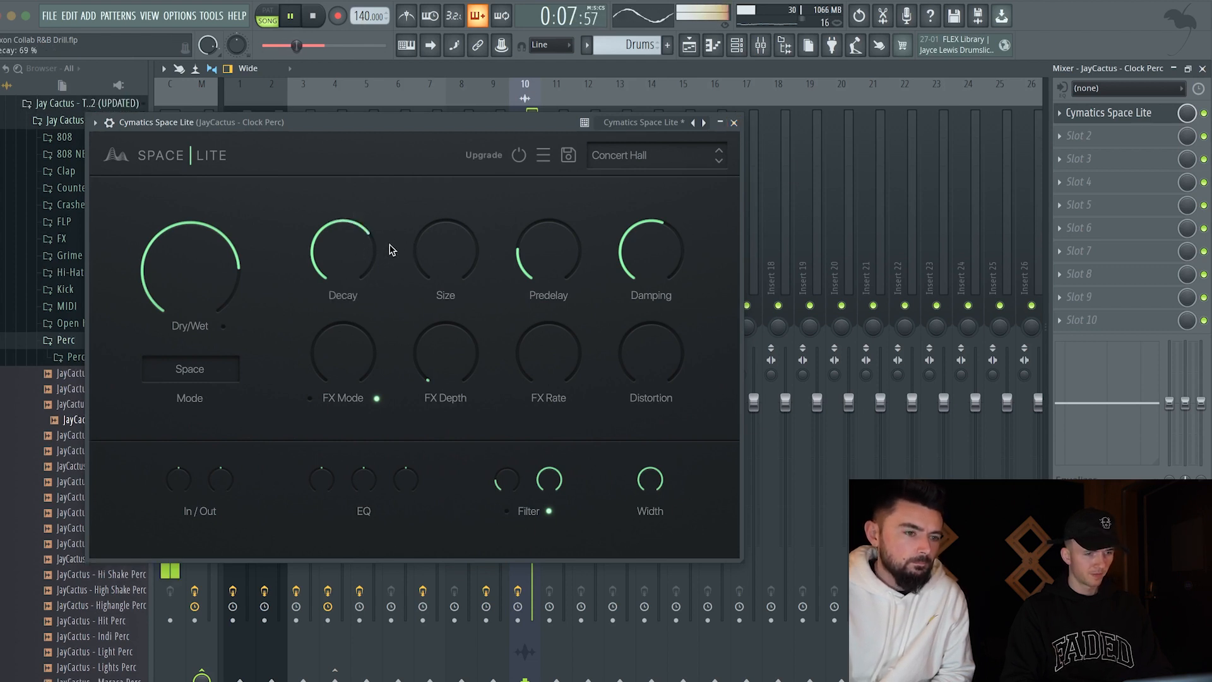
left_click(734, 123)
left_click(694, 47)
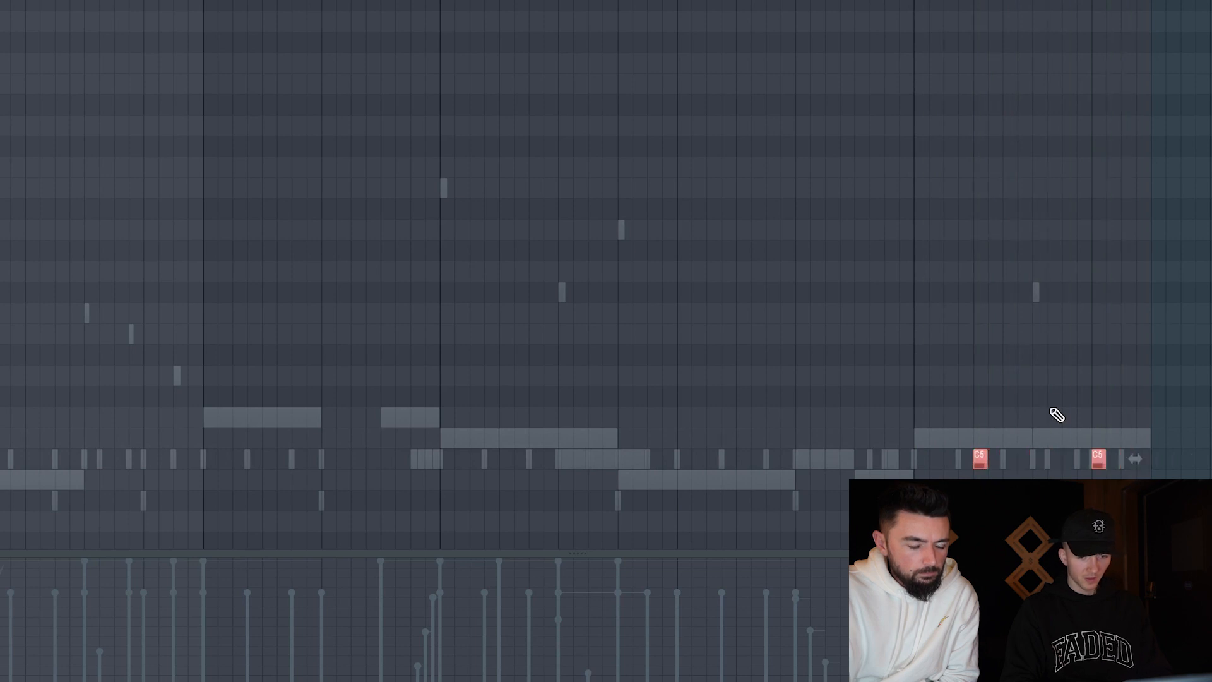
Shape the volume envelope of JayCactus - Enough Perc #2 with maximum hold, minimum decay and a reduced release
scroll(1055, 402, "up", 3)
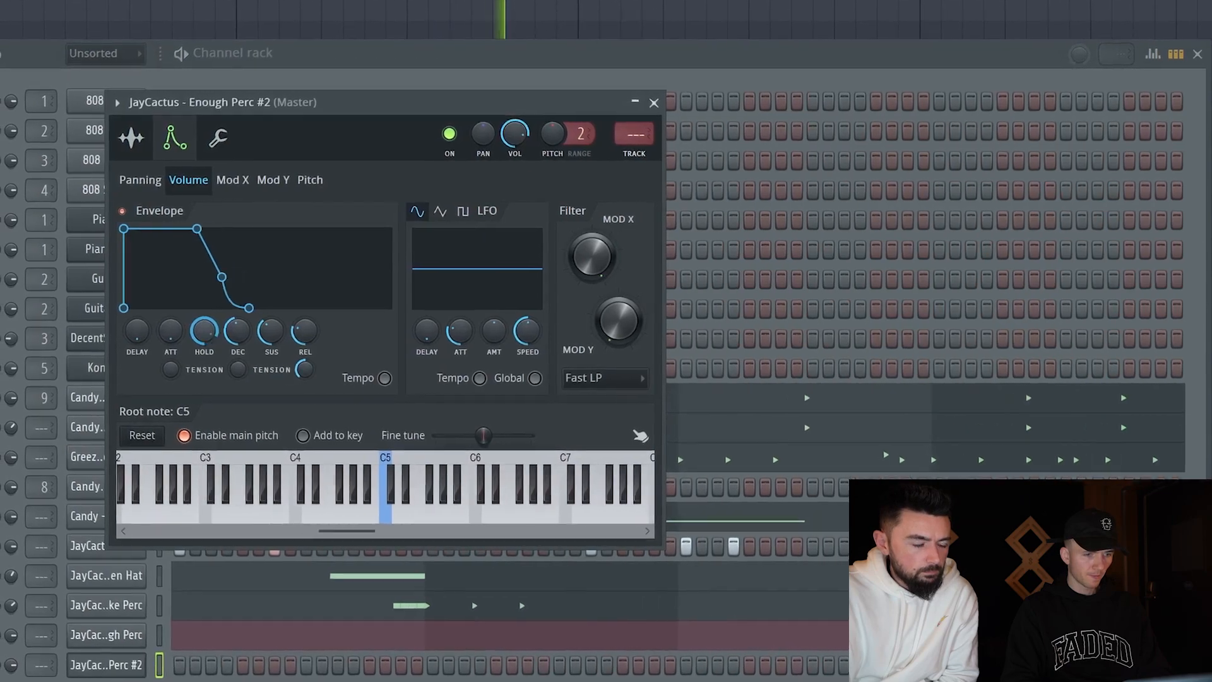
left_click_drag(206, 333, 238, 382)
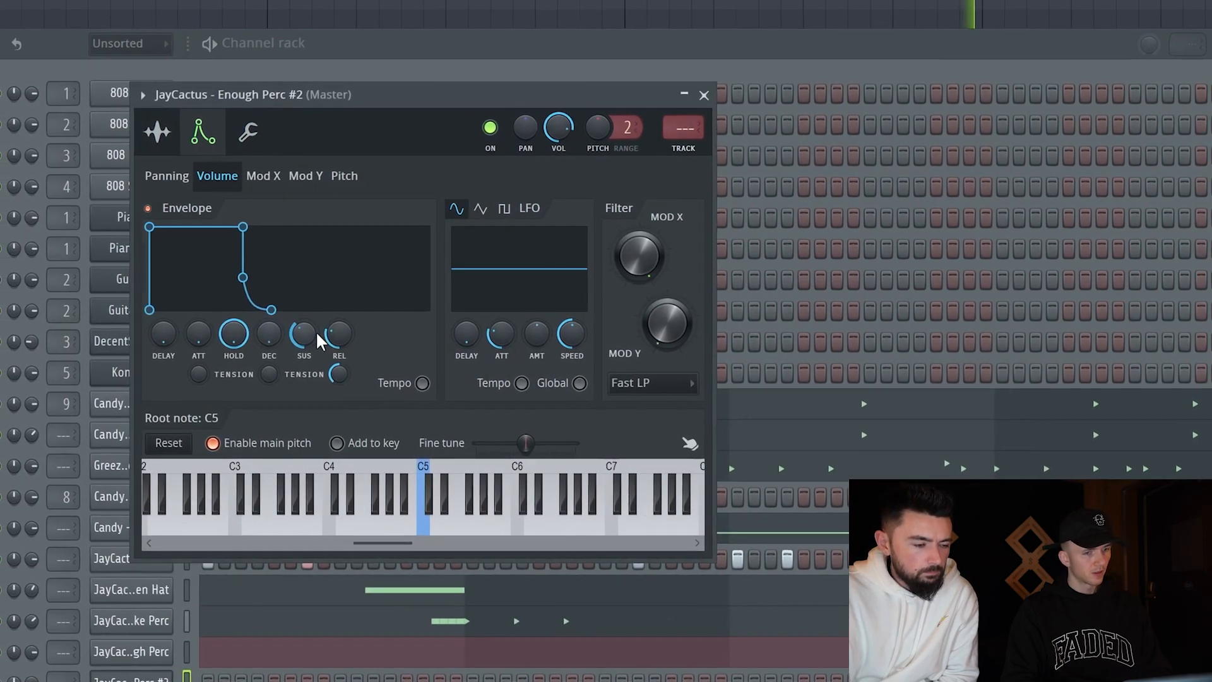
left_click_drag(339, 334, 339, 366)
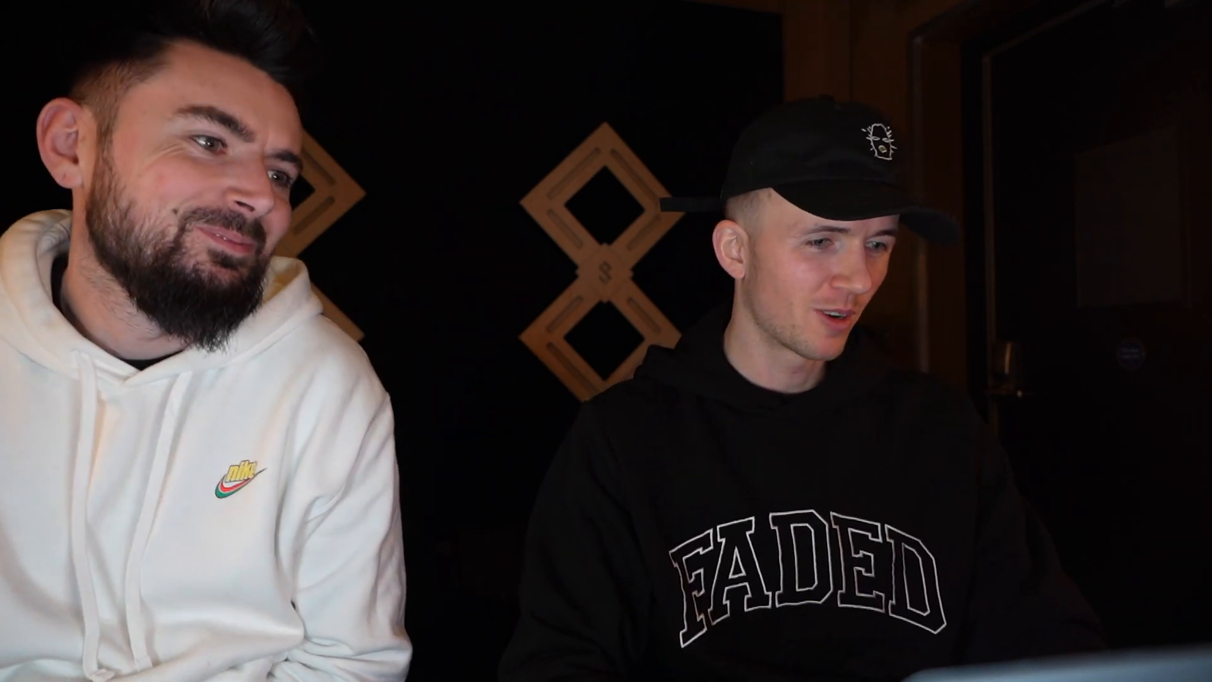
Place the Never Used Transition riser on Track 11 leading up to bar 9, and check its sample settings
left_click_drag(145, 277, 483, 298)
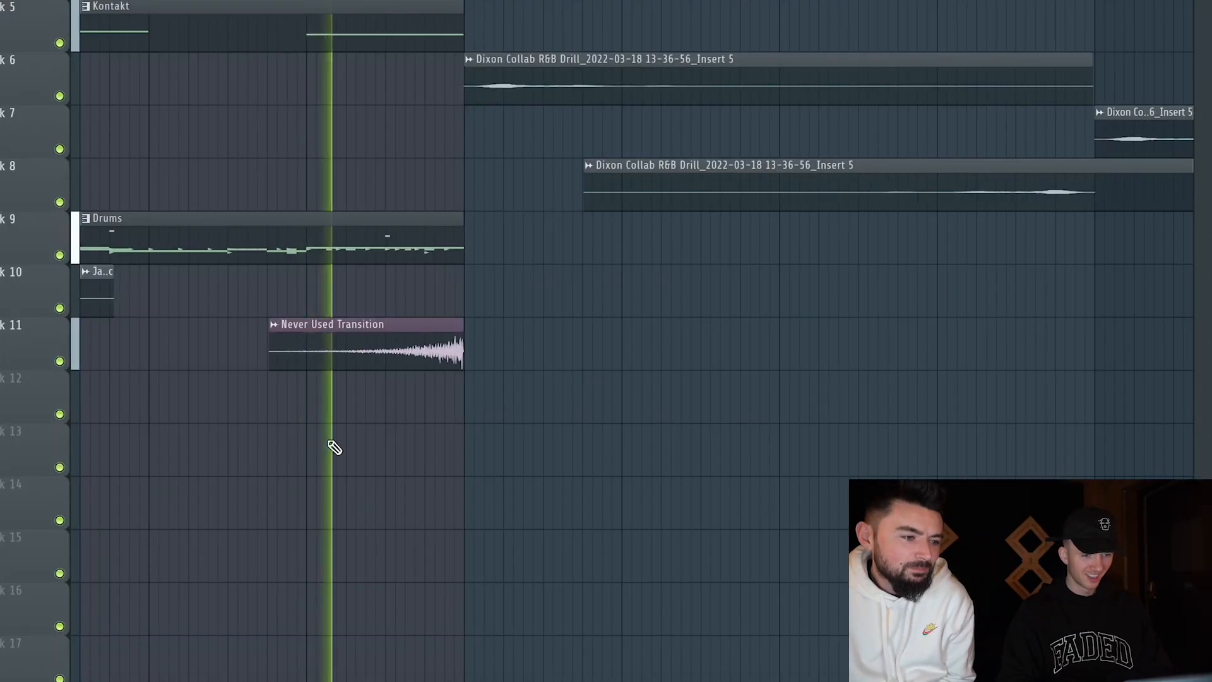
double_click(359, 335)
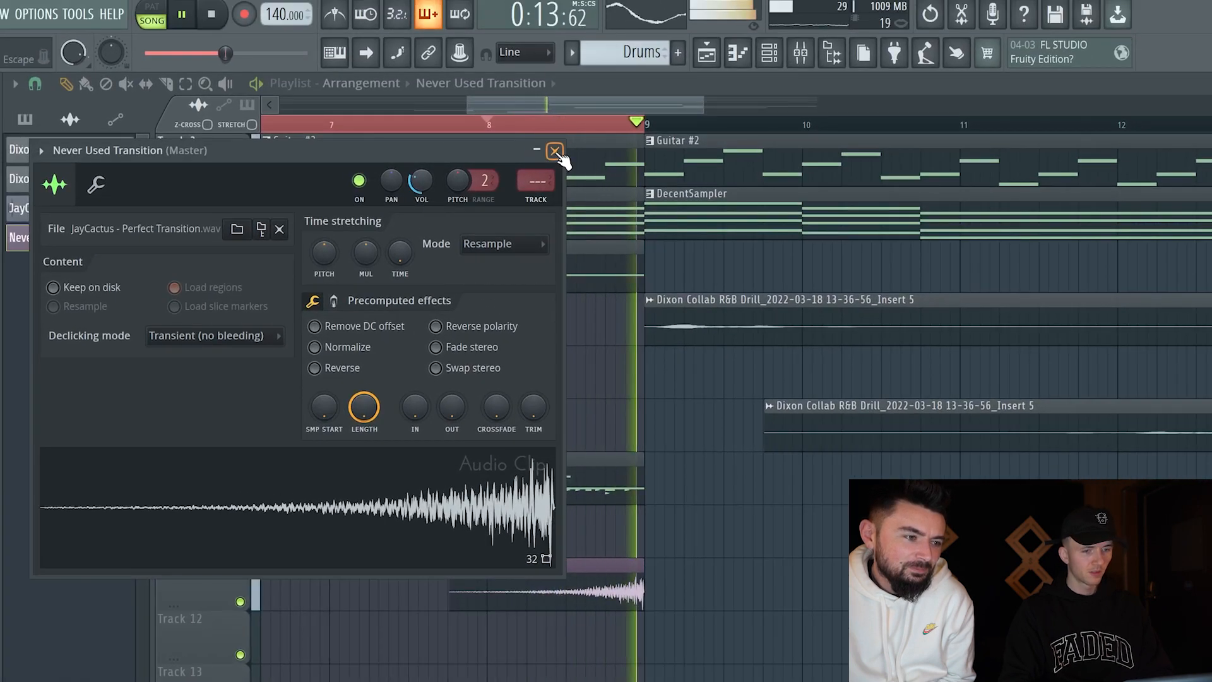
left_click(544, 136)
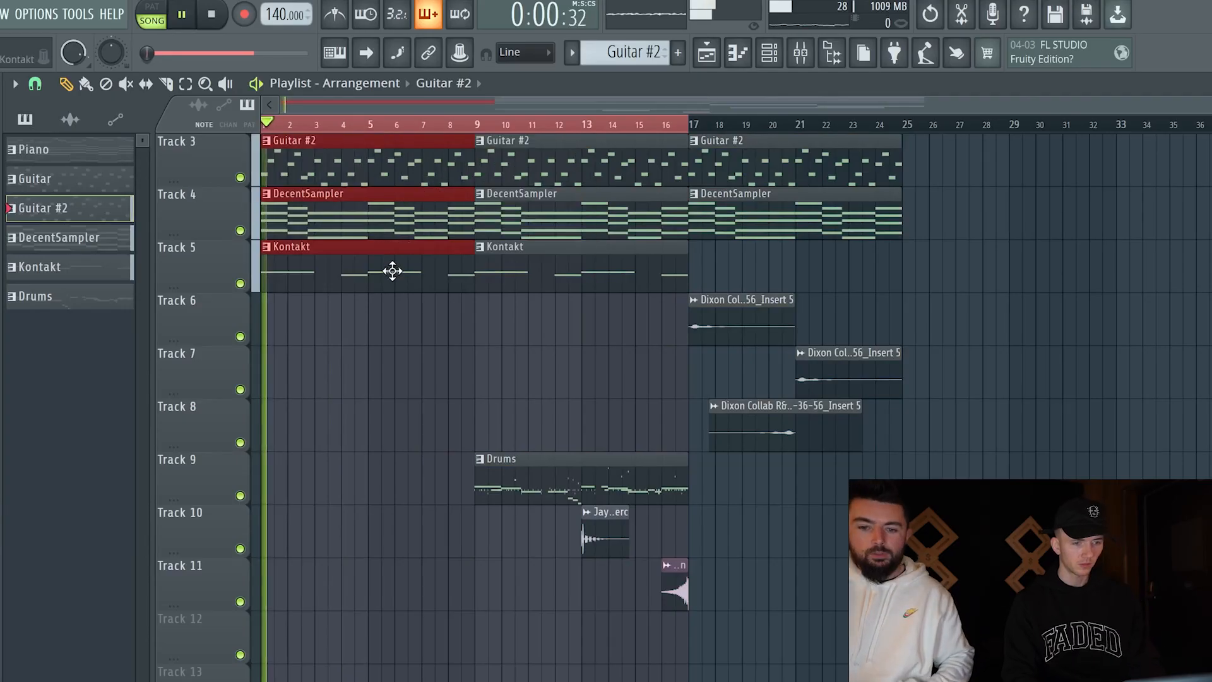
Clear the clip selection on Tracks 3 to 5, stop playback and move the playhead to bar 9
left_click(394, 358, "ctrl")
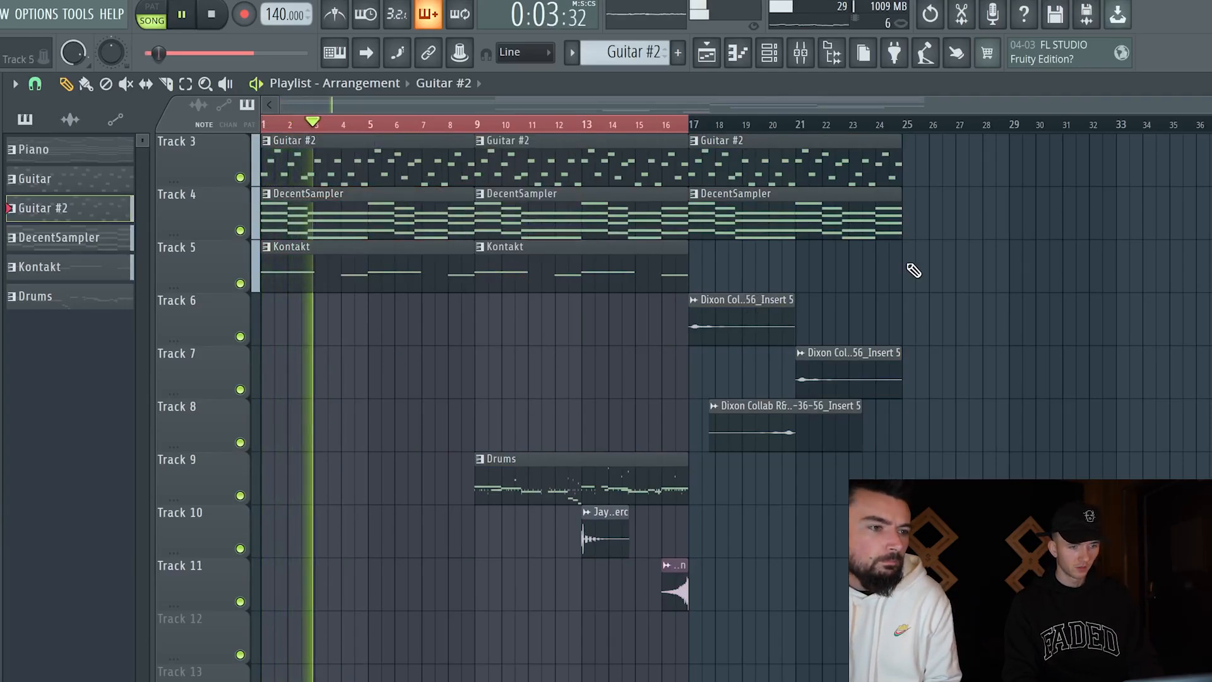
key("space")
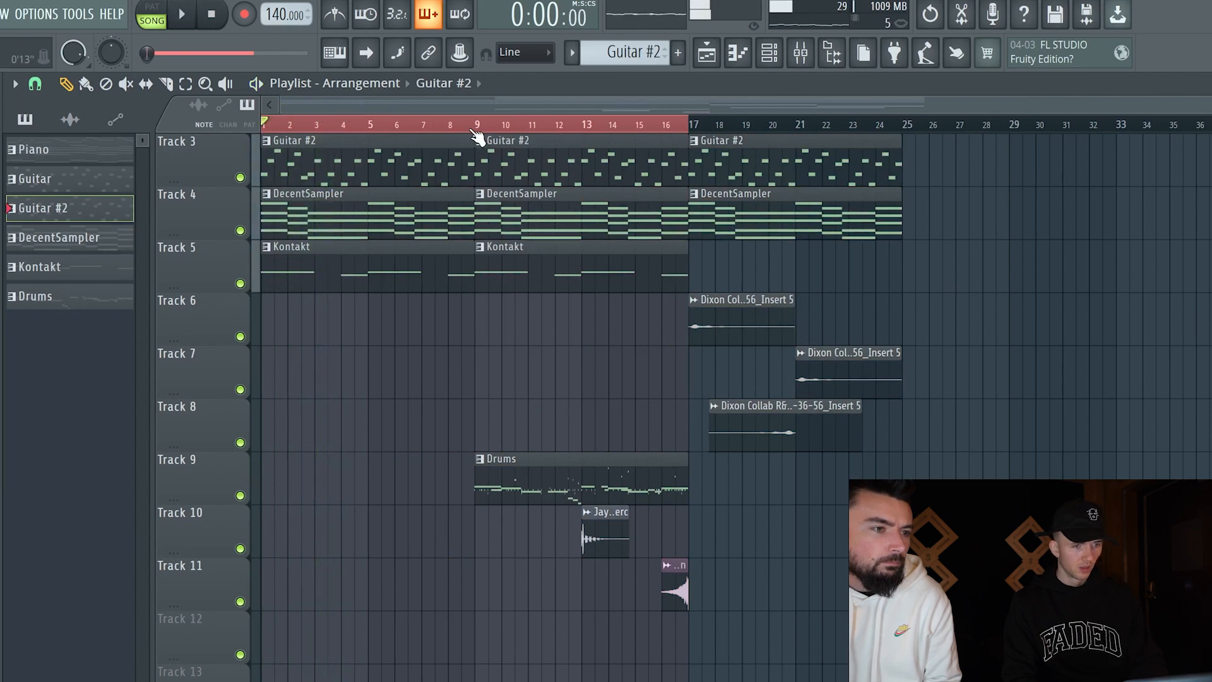
left_click(479, 126)
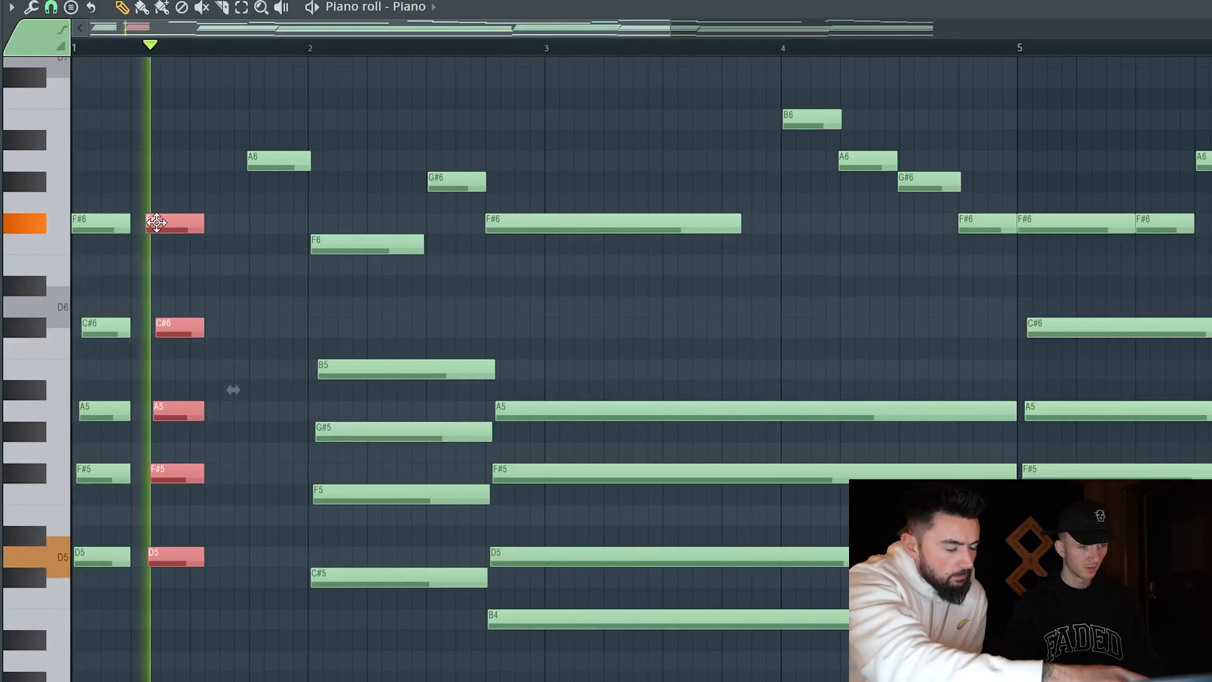
Return from the Piano #3 notes to the playlist and trim the start of the second Duck Counter Snare clip to bar 19
key("space")
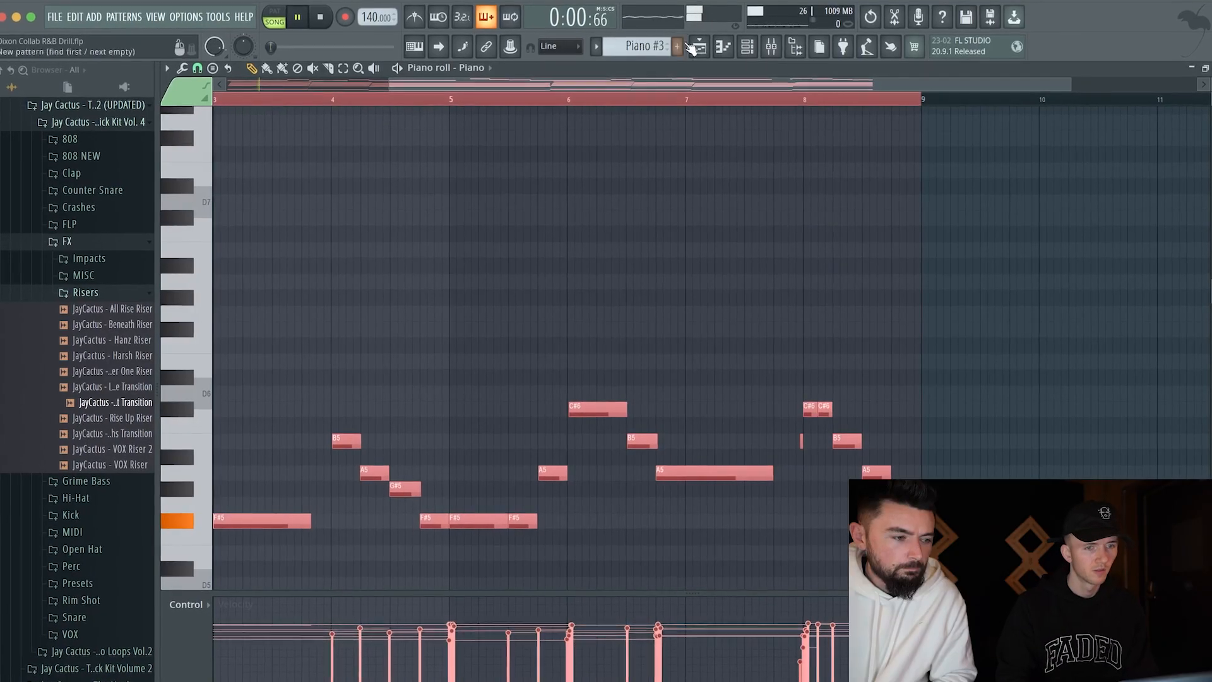
left_click(697, 47)
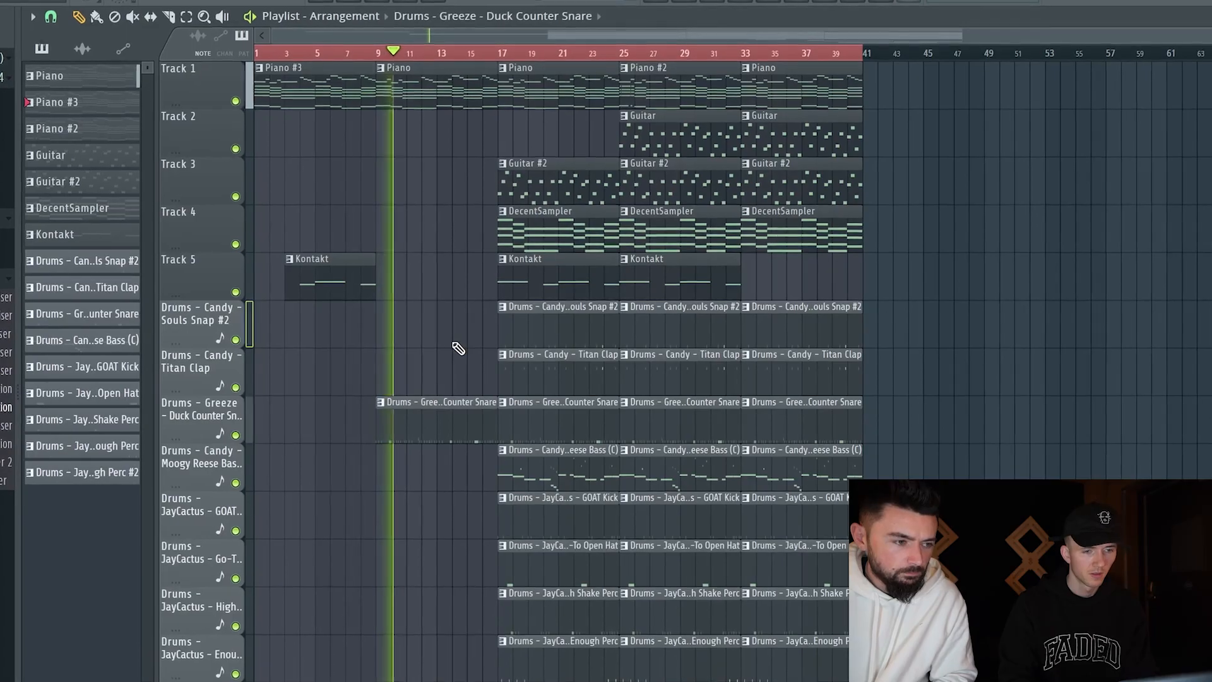
scroll(458, 331, "down", 8)
scroll(454, 330, "up", 6)
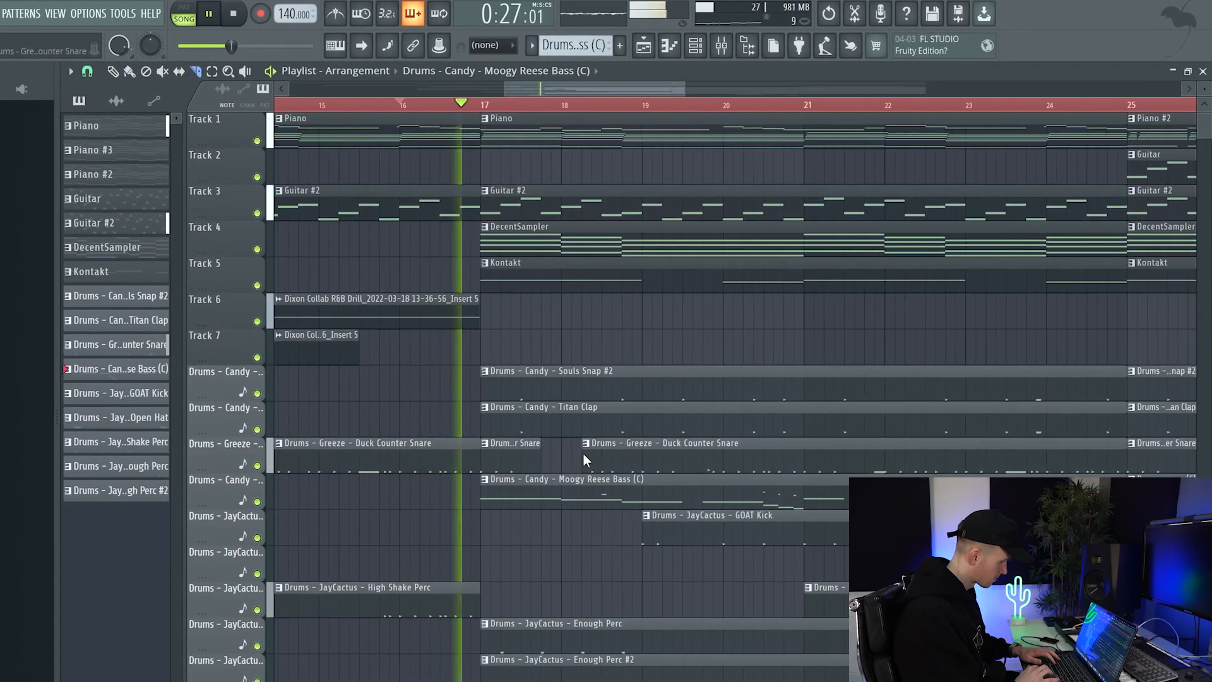
left_click_drag(630, 451, 639, 451)
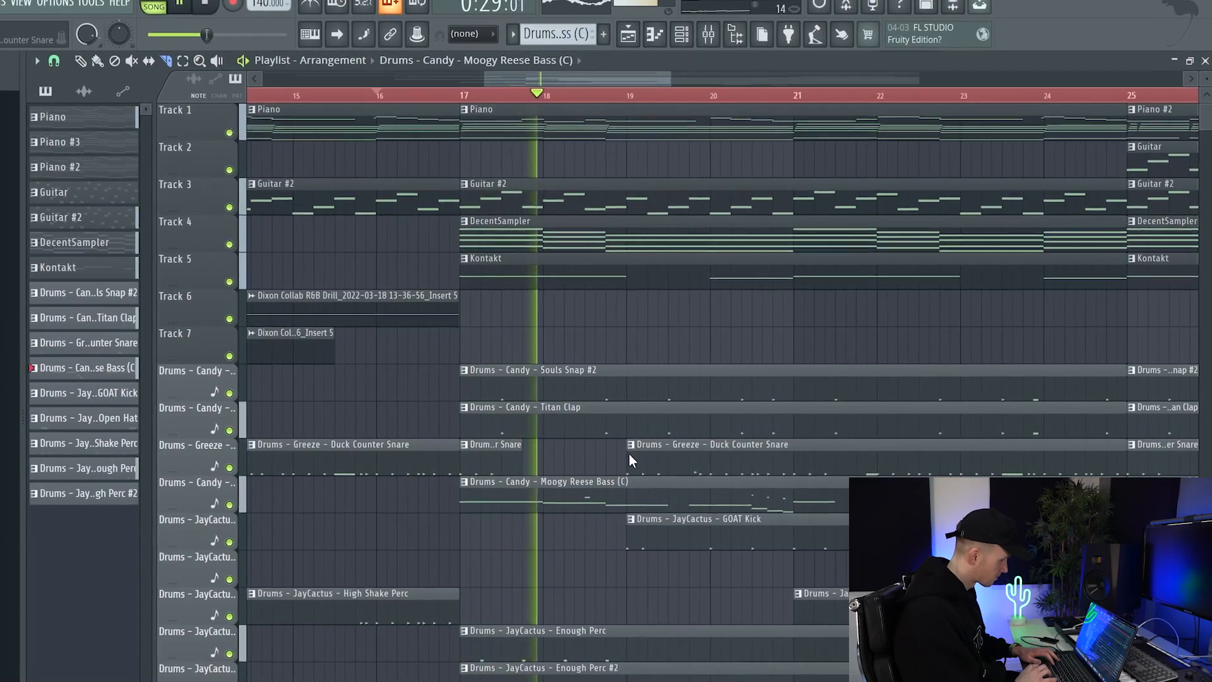
Examine how the melody and drum clips are layered across bars 1 to 41 while the arrangement plays
scroll(616, 453, "down", 3)
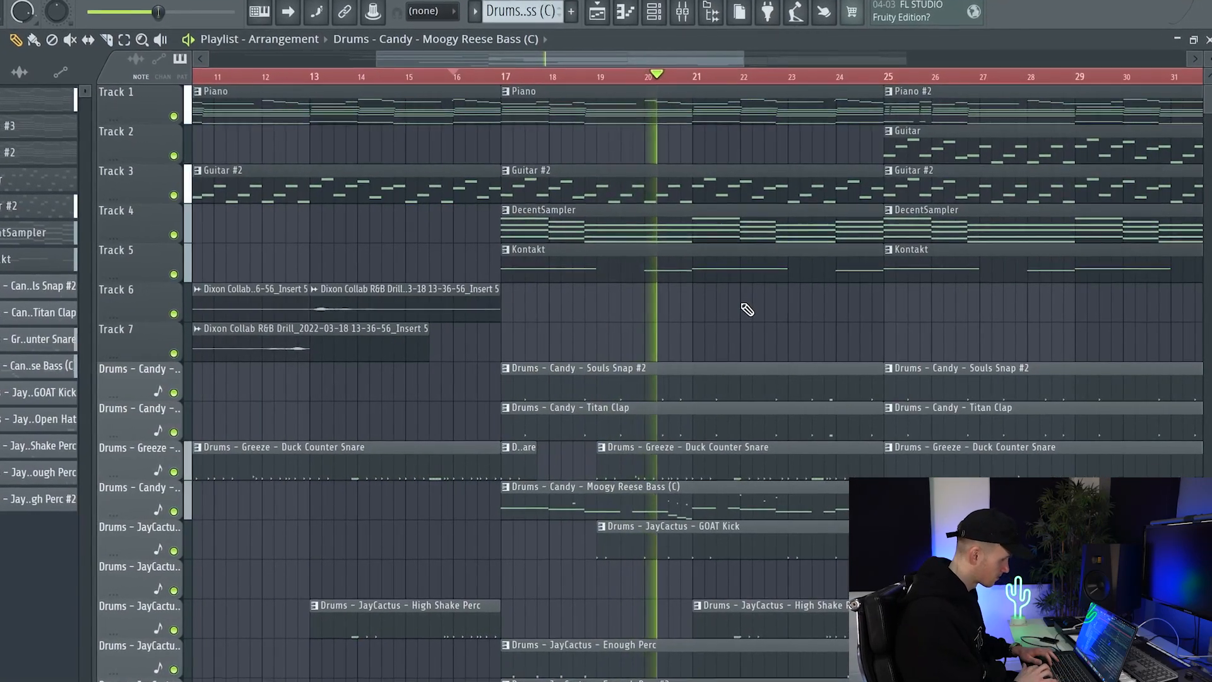
scroll(745, 307, "down", 4)
scroll(808, 315, "up", 2)
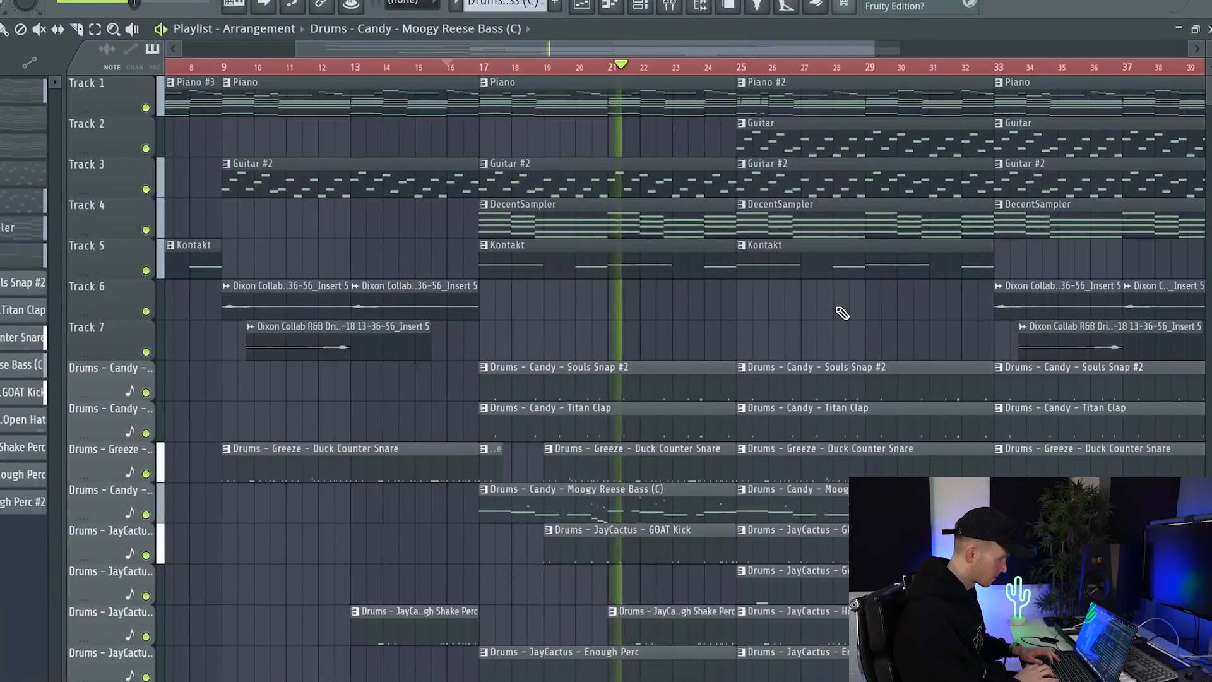
scroll(912, 318, "down", 2)
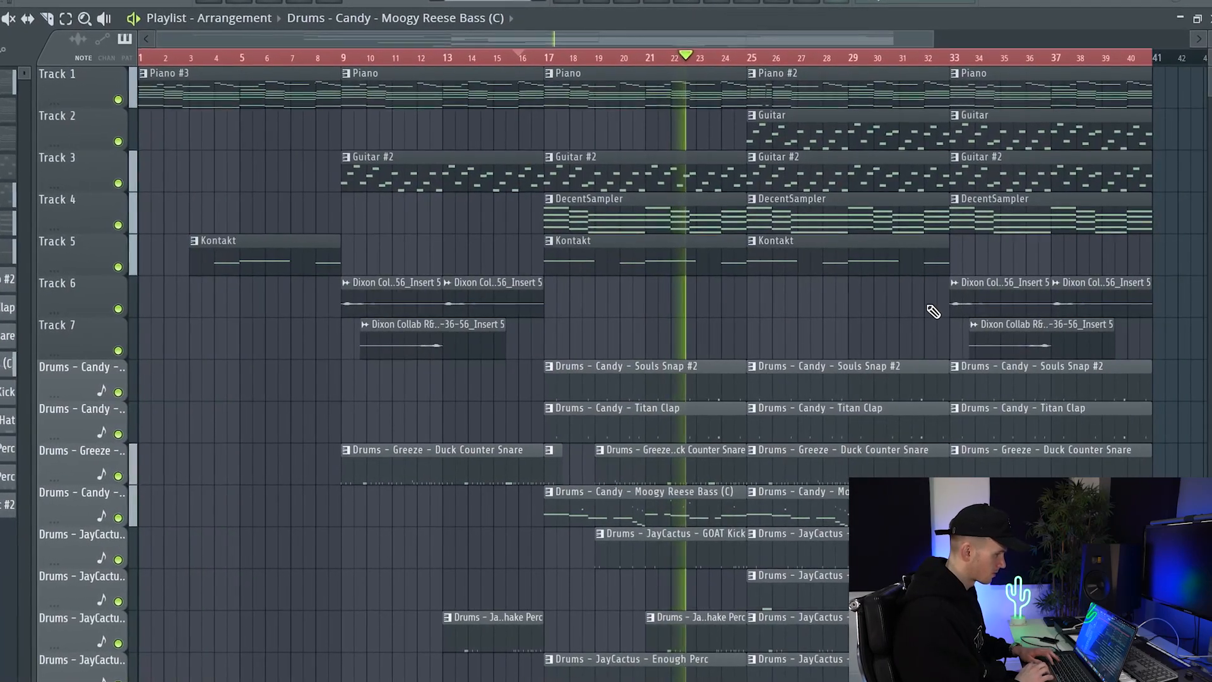
scroll(932, 311, "up", 2)
scroll(932, 311, "up", 2)
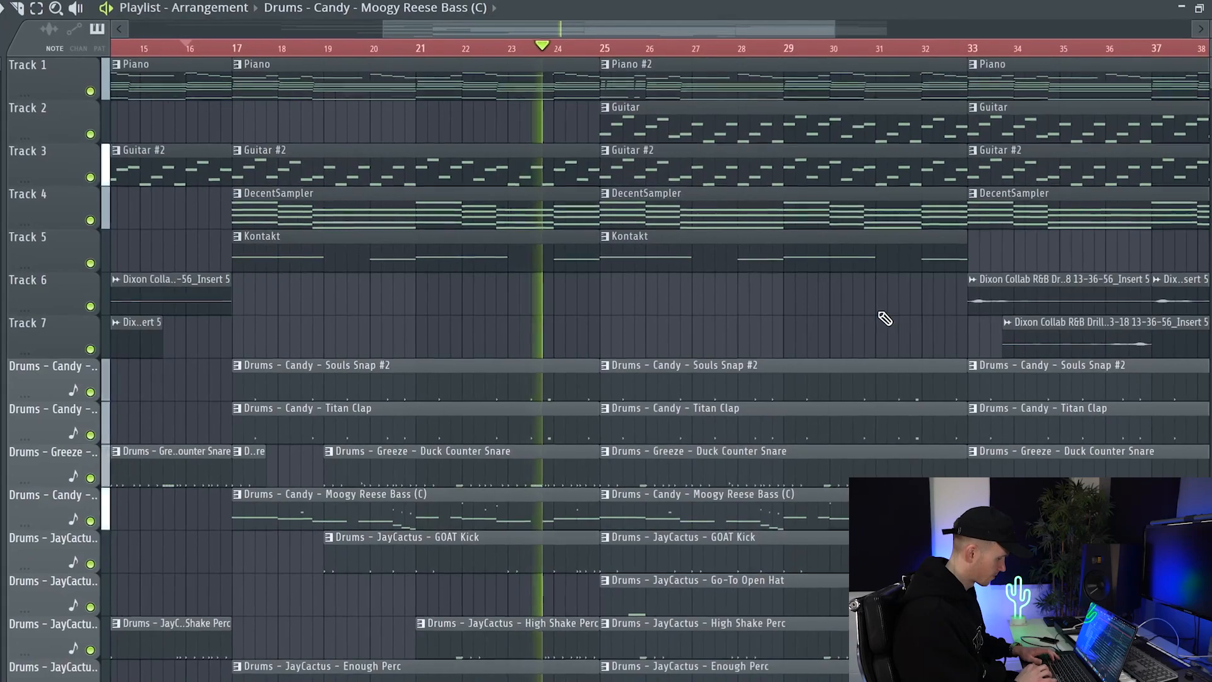
scroll(795, 344, "down", 1)
key("space")
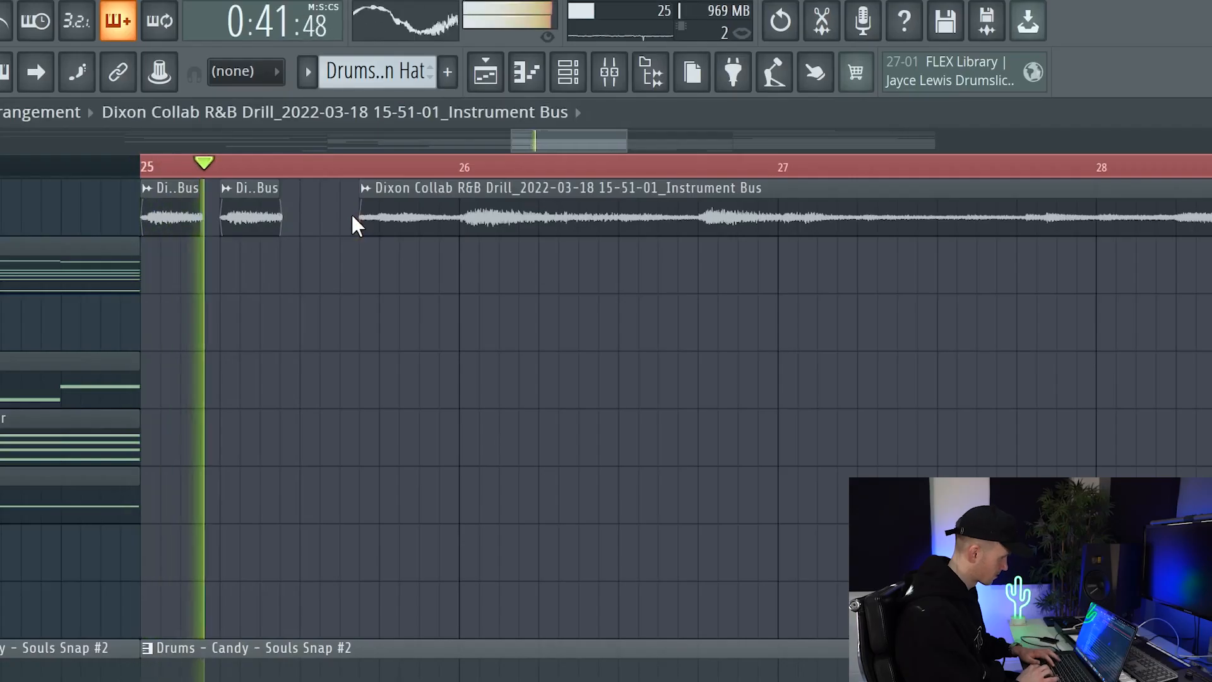
Trim the start of the third Instrument Bus audio slice in bar 25 and play back the stutter section
key("space")
left_click_drag(361, 215, 378, 215)
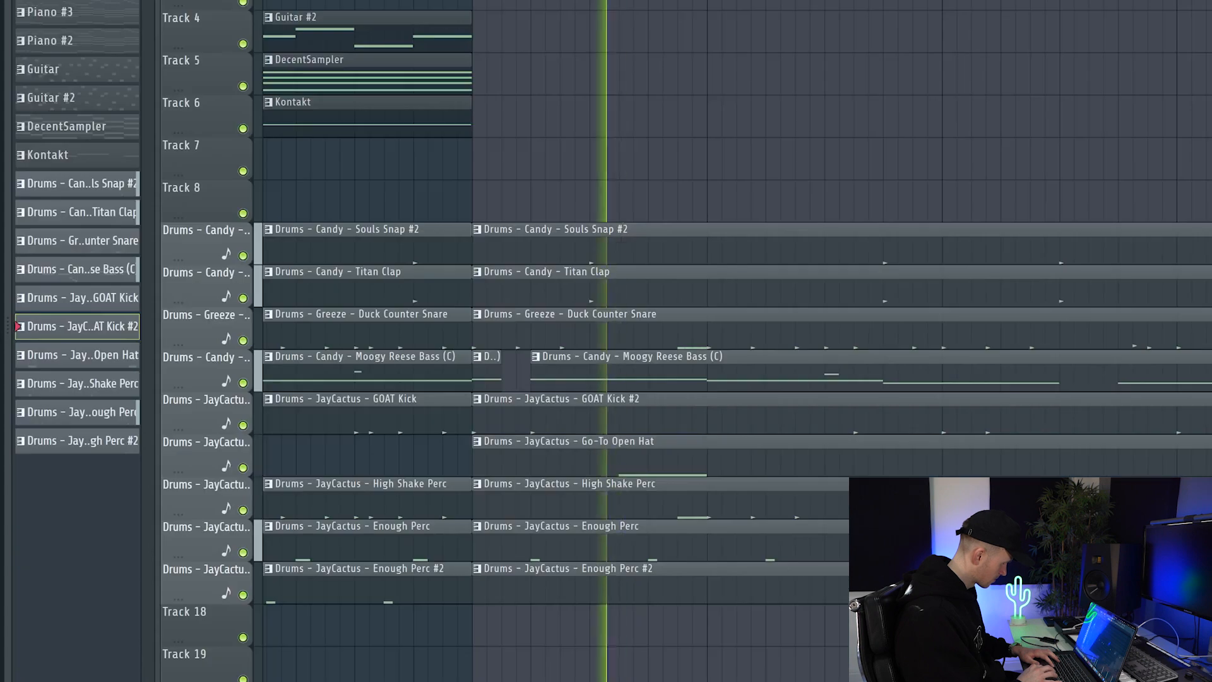
scroll(608, 415, "up", 4)
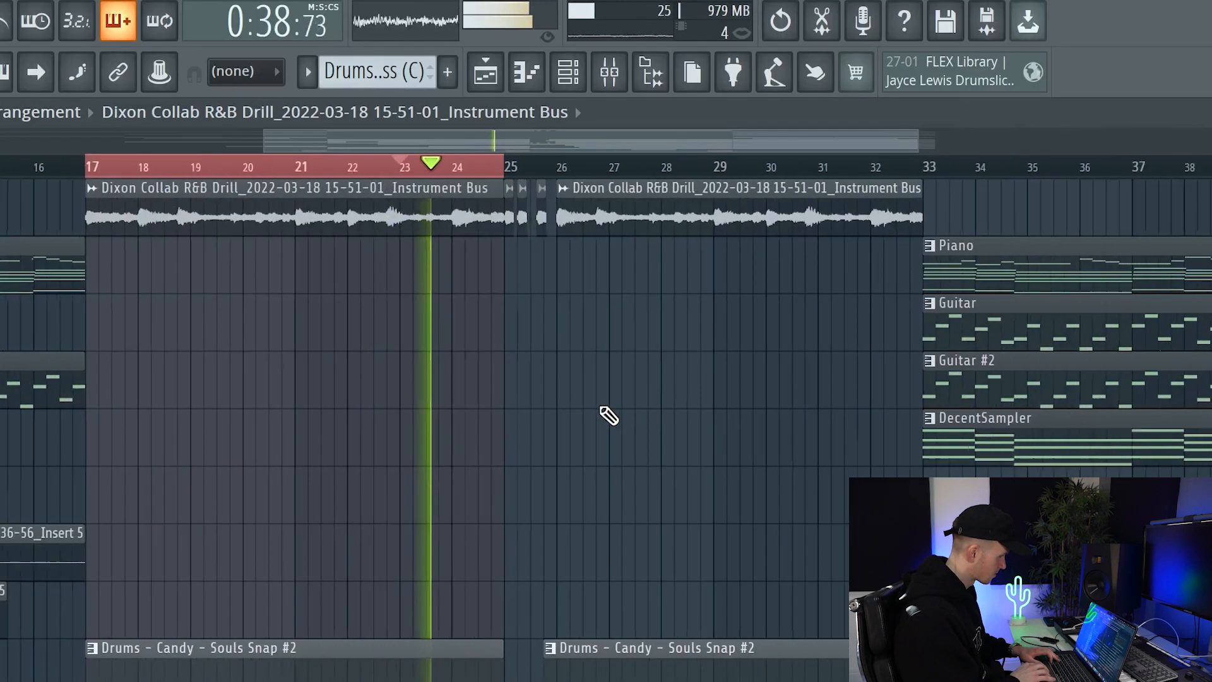
Review the arrangement up to bar 41 during playback
key("ctrl+a")
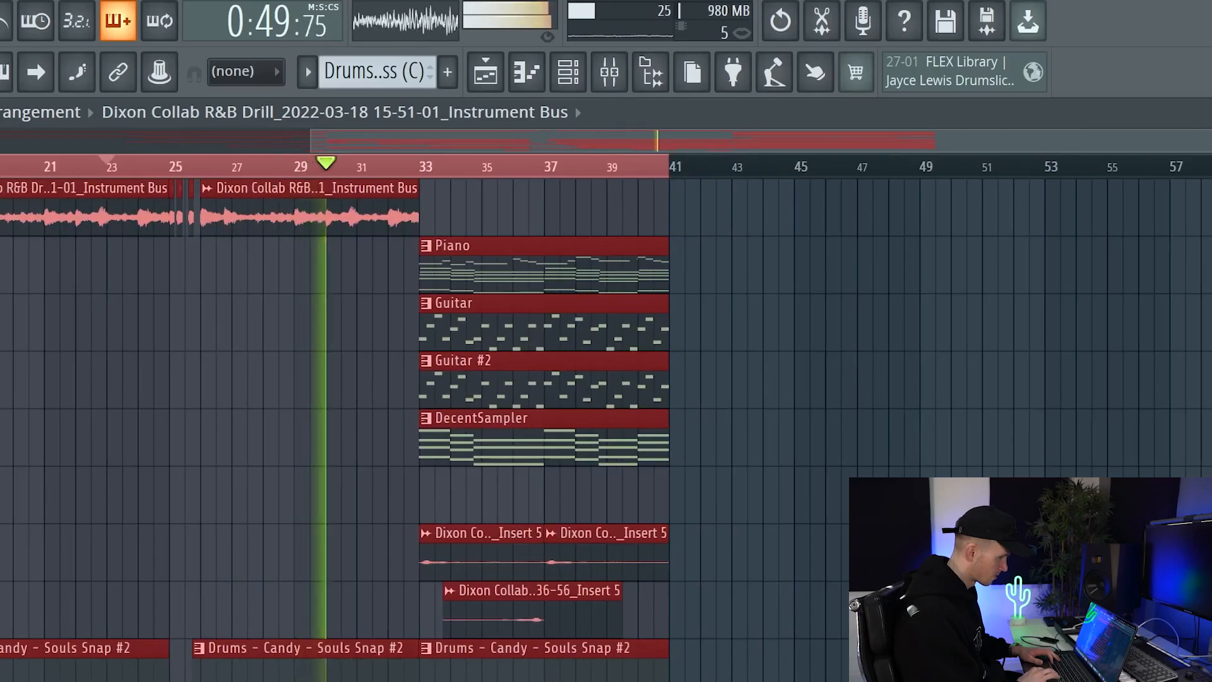
scroll(1032, 312, "down", 3)
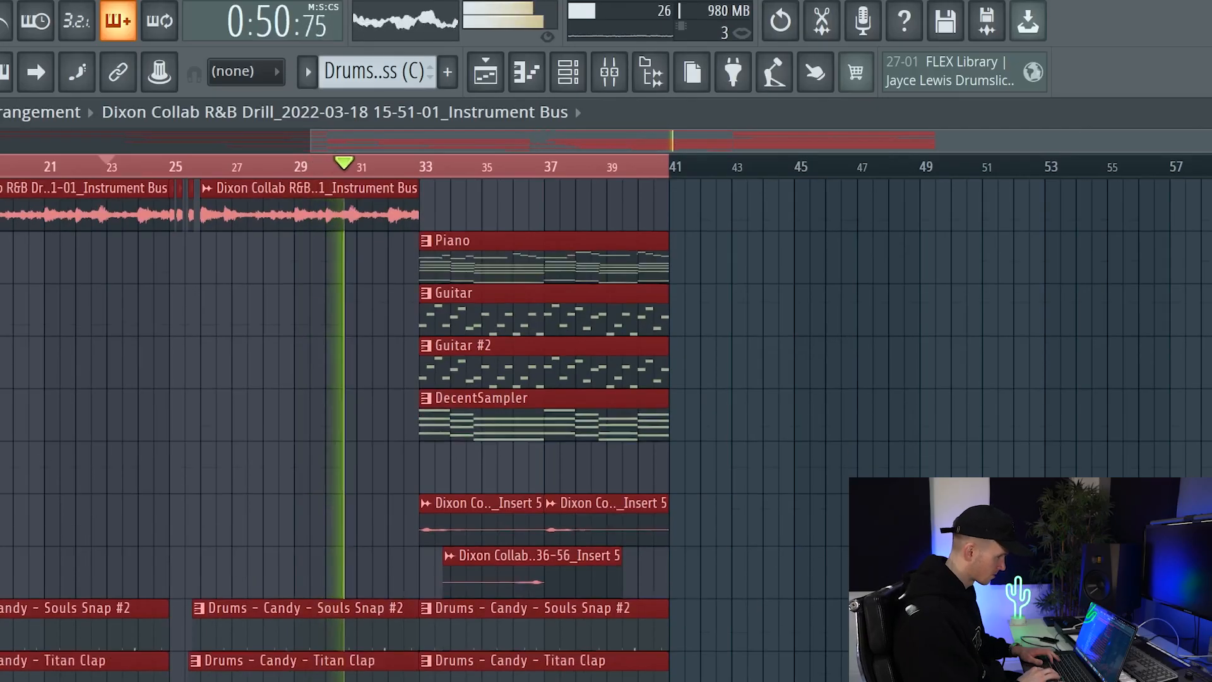
scroll(1032, 311, "down", 3)
key("ctrl+d")
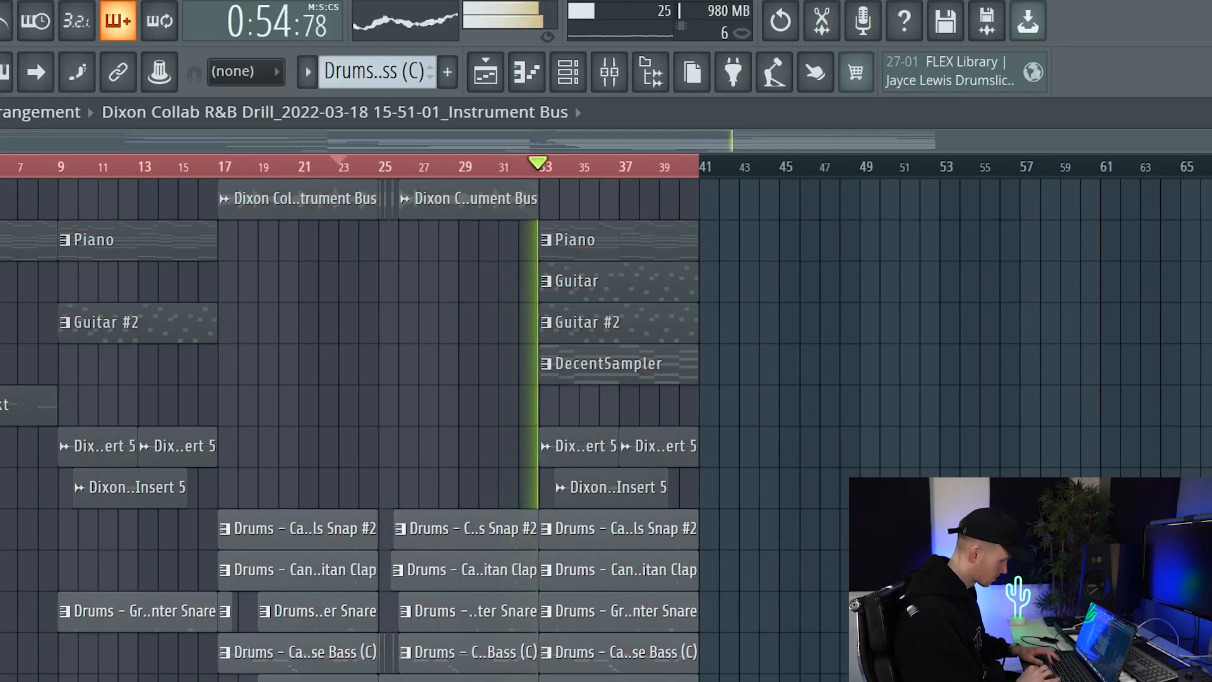
left_click_drag(704, 681, 726, 233)
key("space")
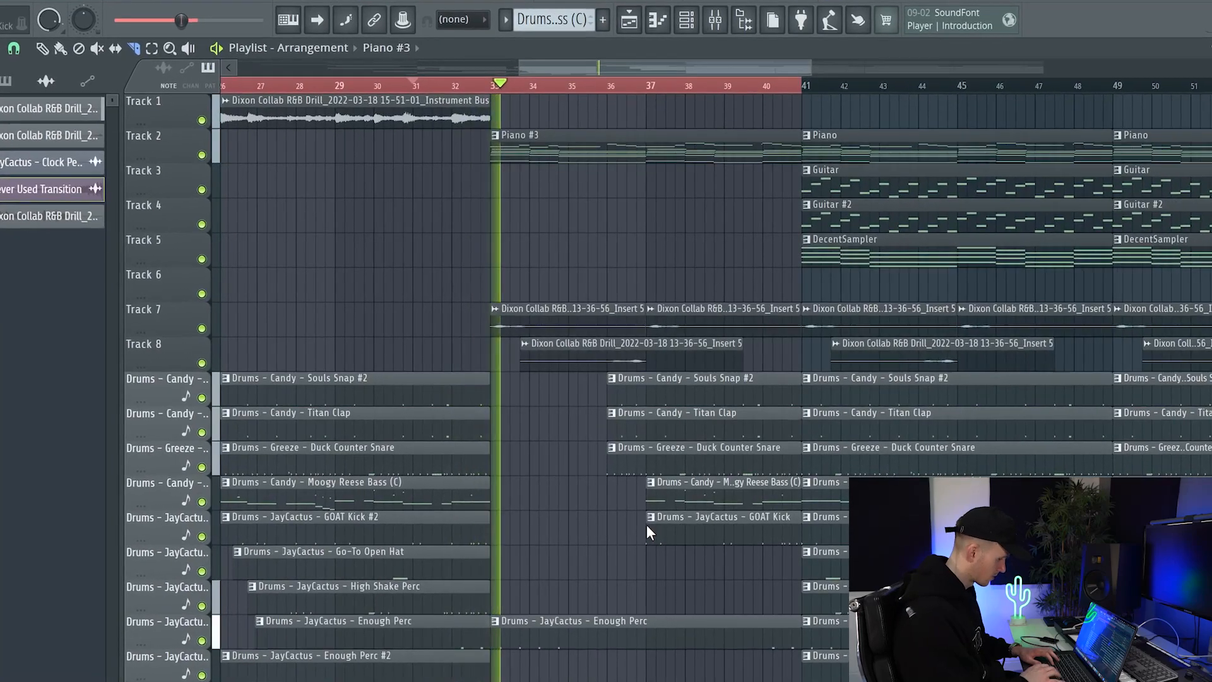
Delete the Insert 5 audio clip on Track 8 near bar 34 and the Moogy Reese Bass clip starting at bar 37
right_click(612, 352)
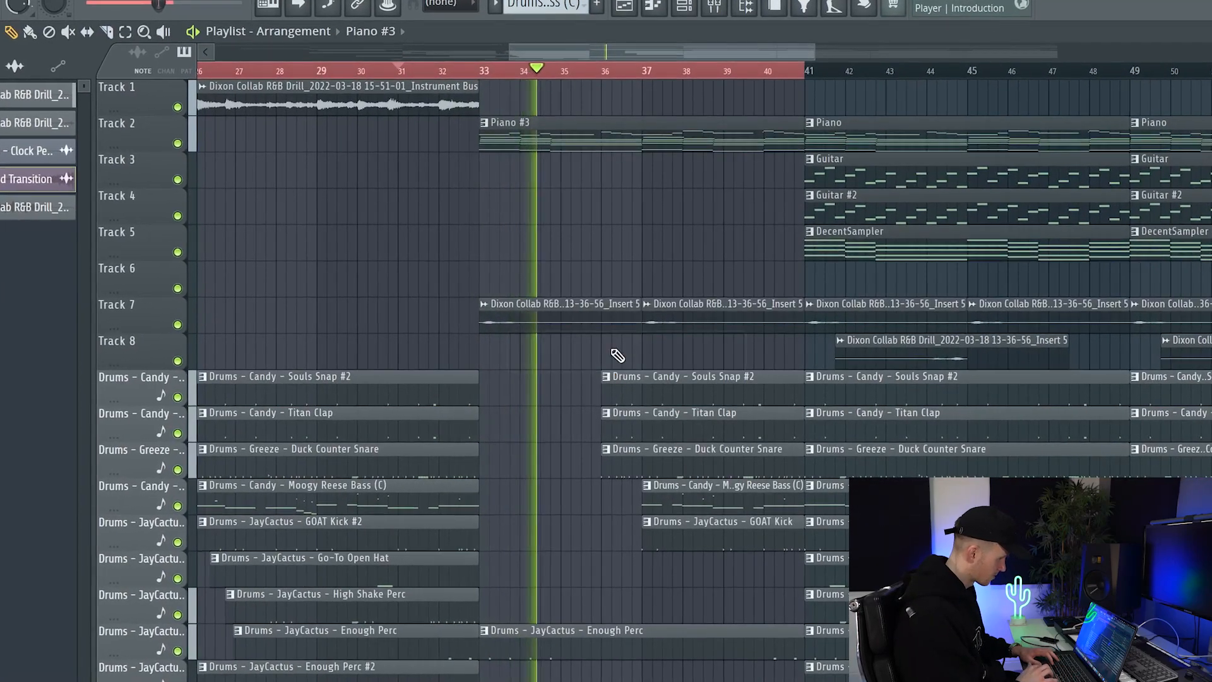
scroll(664, 278, "down", 3)
scroll(664, 274, "up", 3)
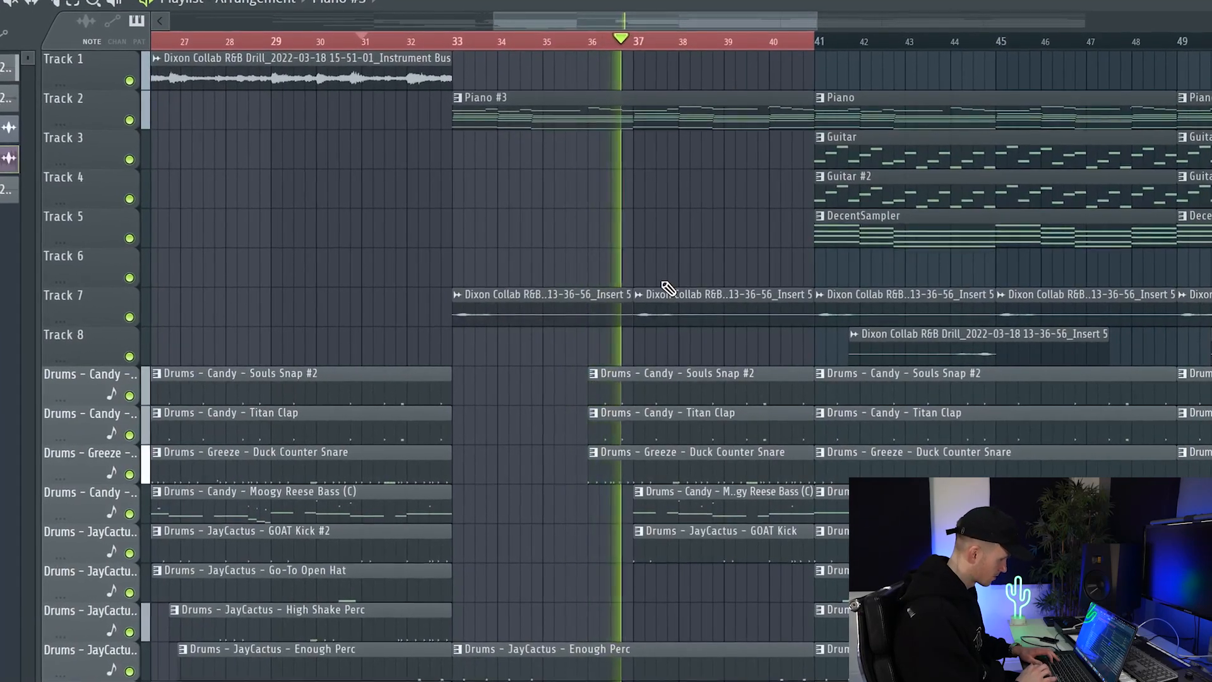
right_click(718, 513)
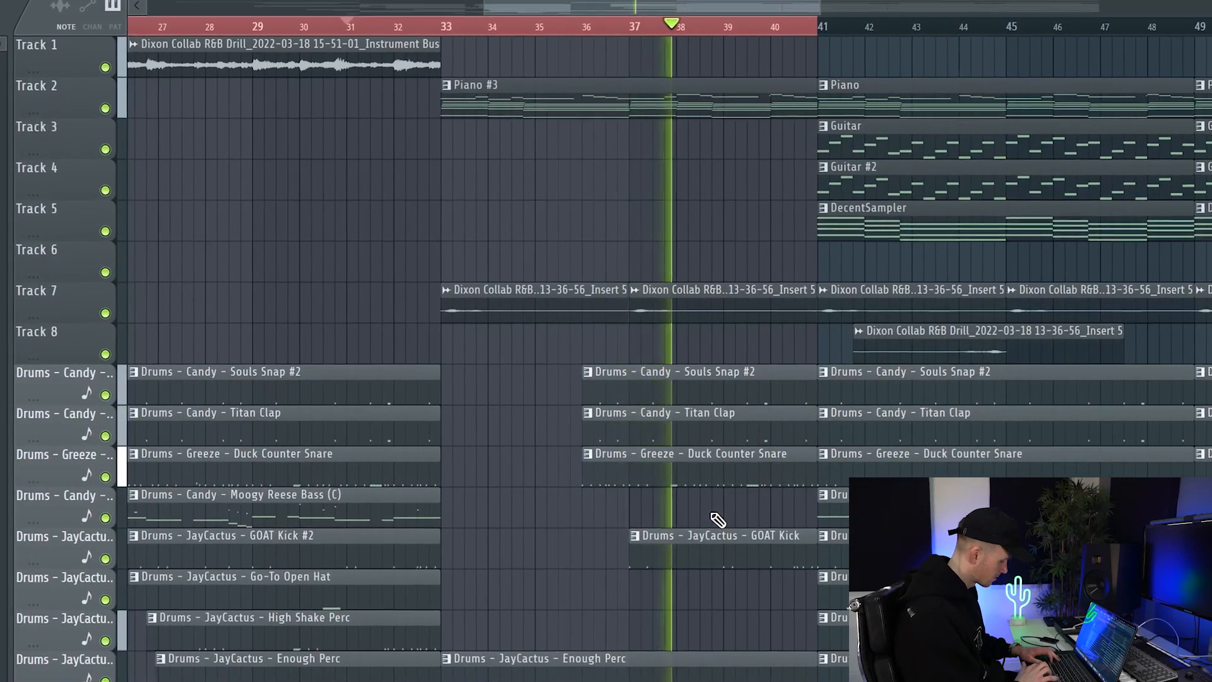
Review the extended clip layout from bar 33 to bar 73
scroll(712, 518, "down", 3)
key("ctrl+a")
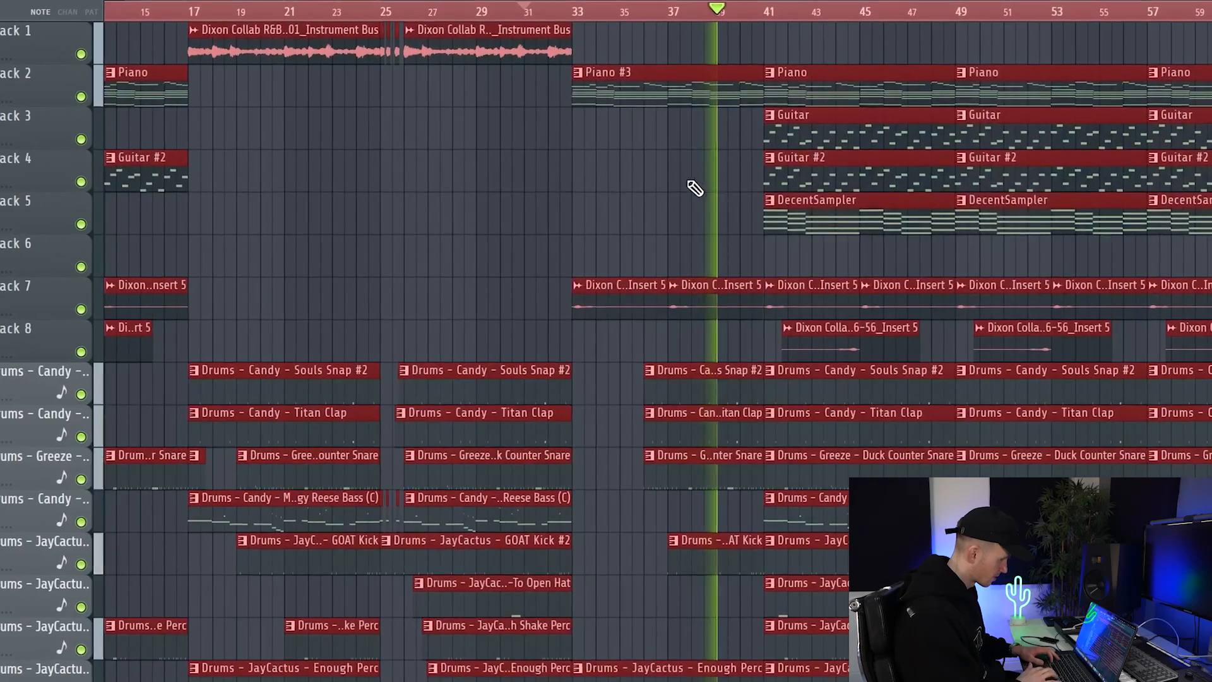
key("ctrl+d")
scroll(838, 158, "down", 3)
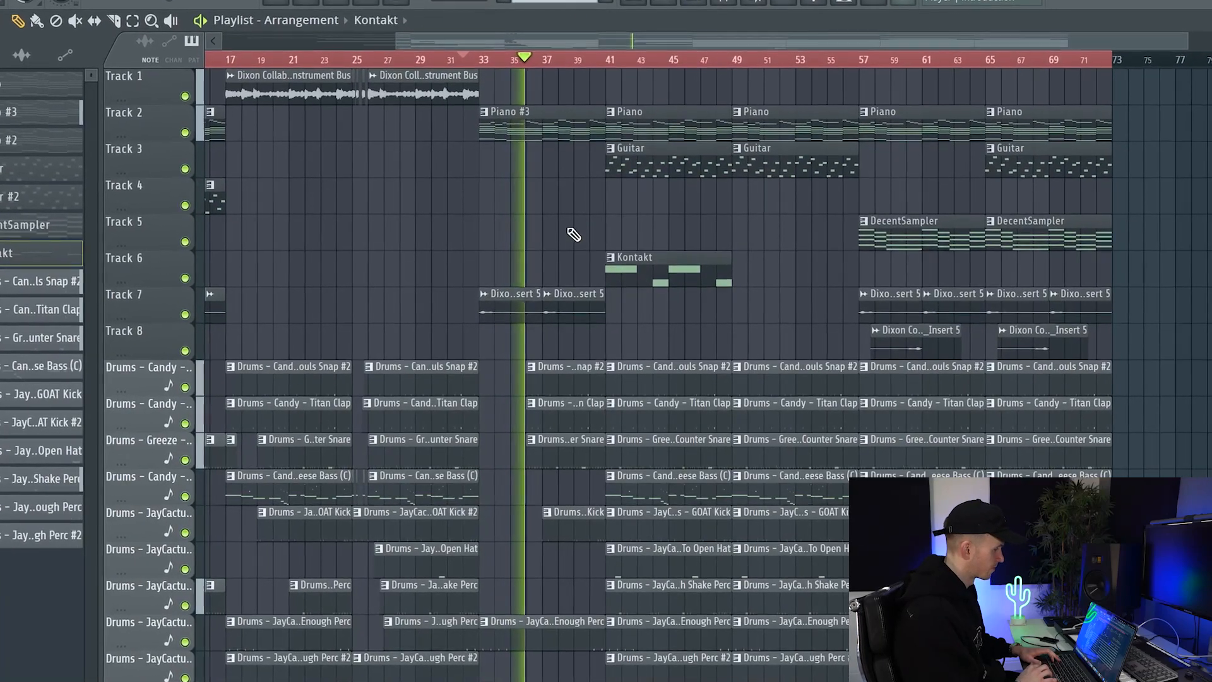
scroll(606, 227, "up", 2)
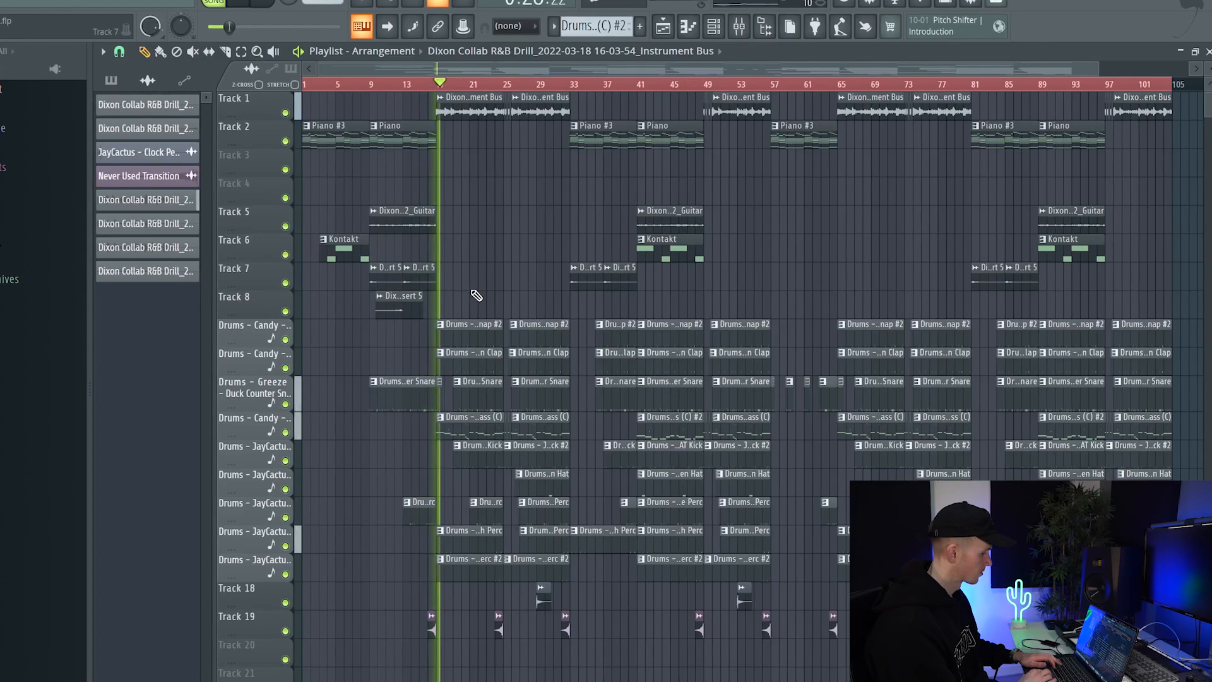
Listen through the full arrangement, following the clips from the first drop at bar 17 past bar 60
scroll(477, 296, "up", 3)
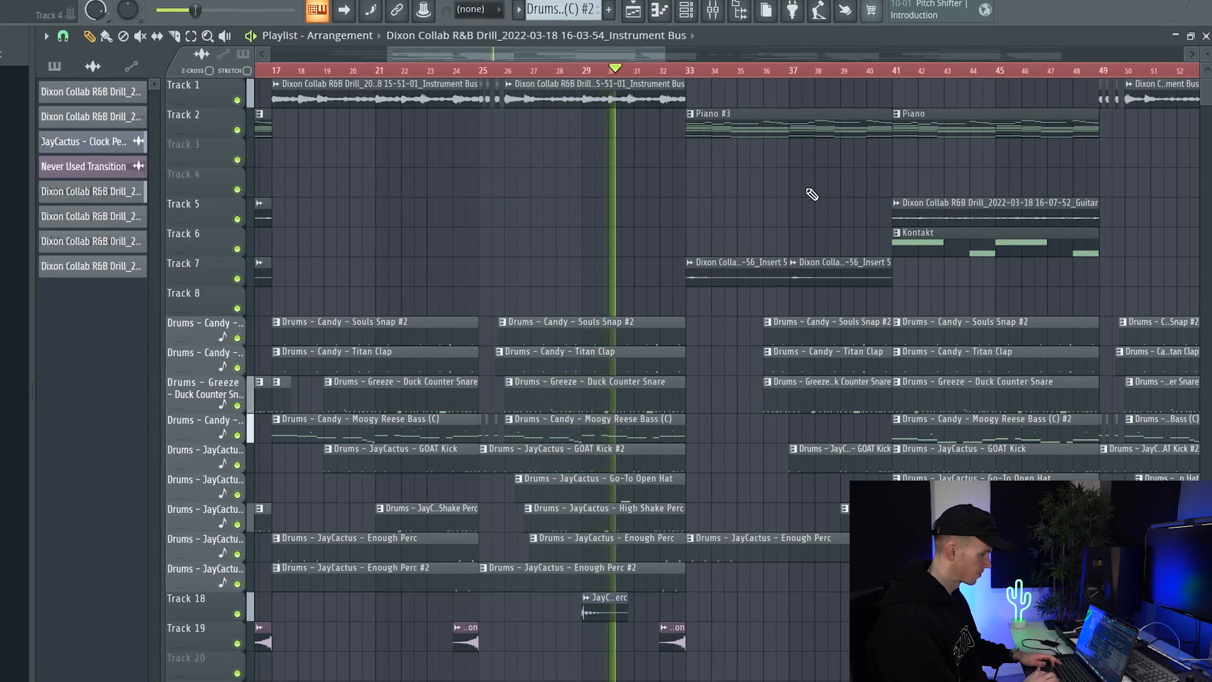
scroll(865, 191, "down", 5)
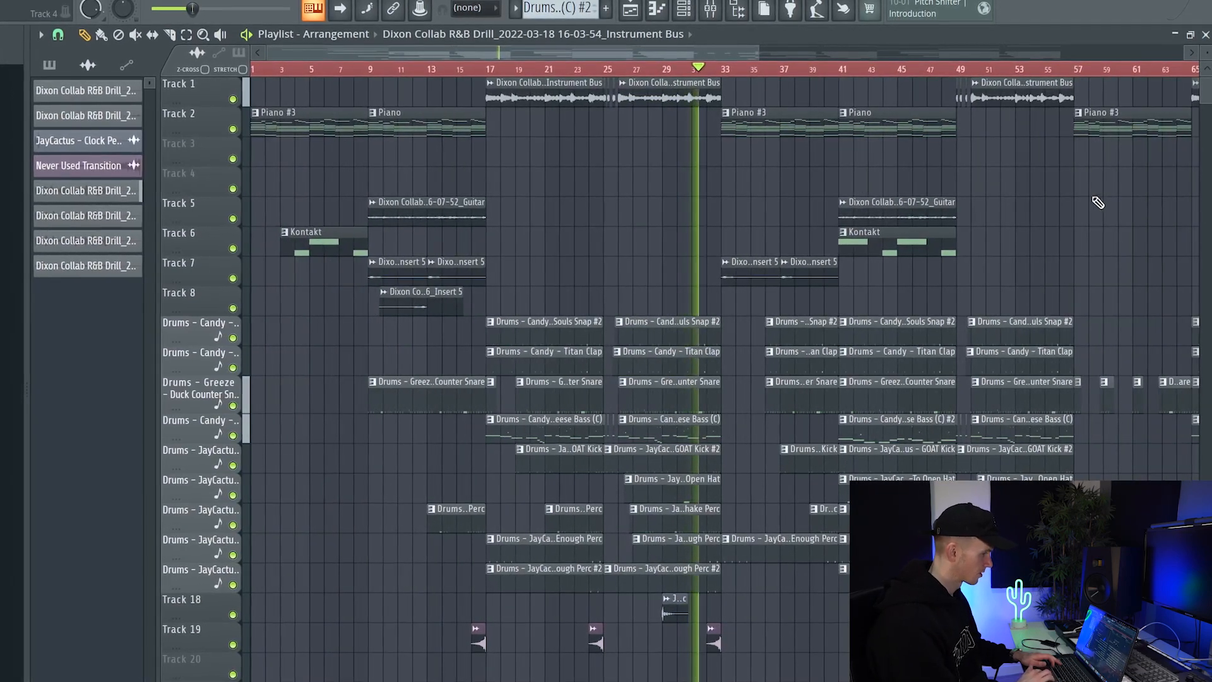
scroll(1099, 203, "down", 1)
left_click_drag(653, 48, 729, 46)
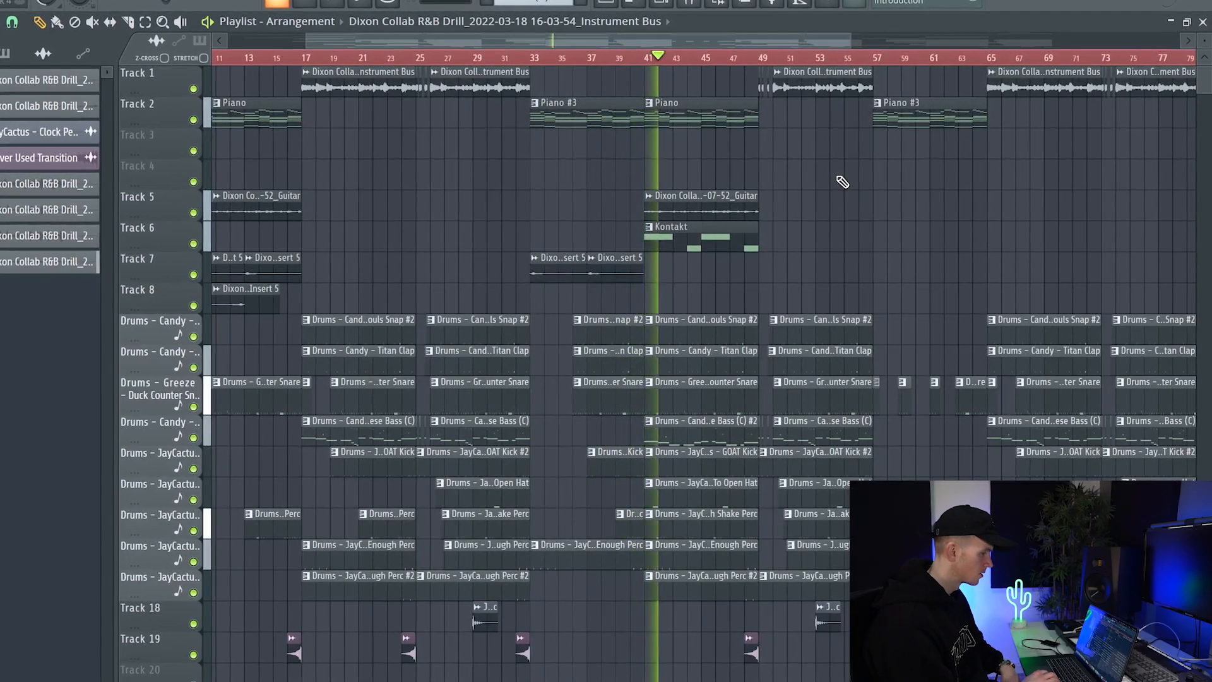
left_click_drag(642, 39, 693, 43)
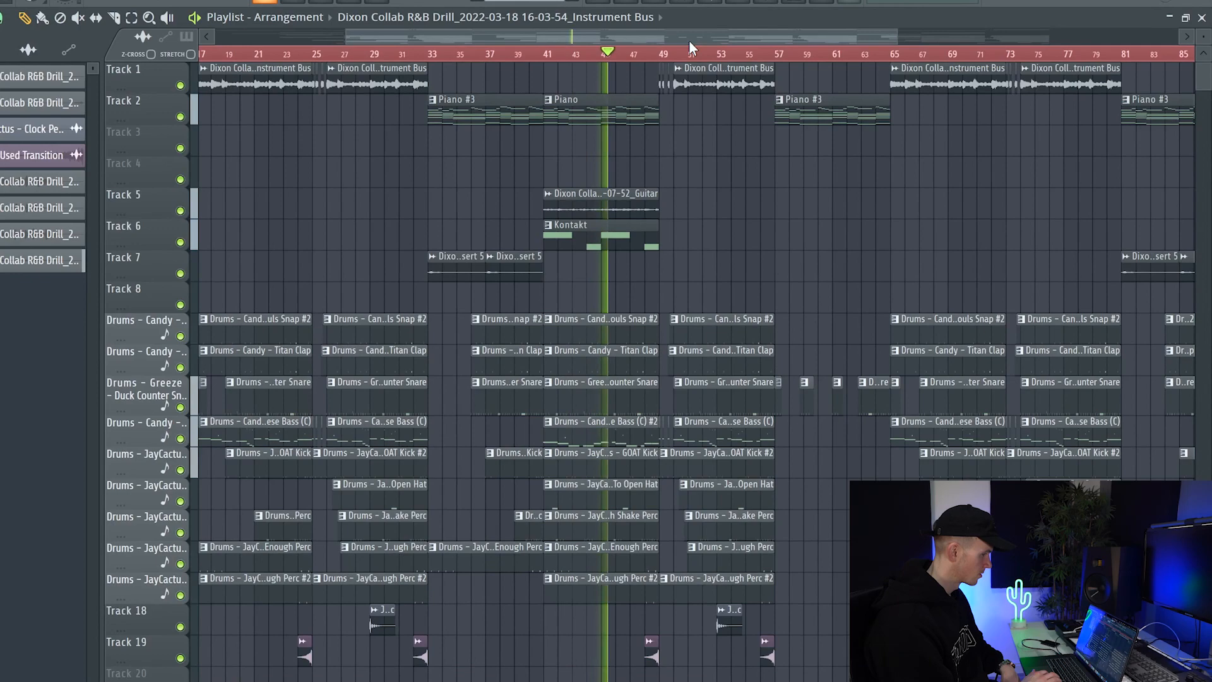
left_click_drag(687, 39, 736, 32)
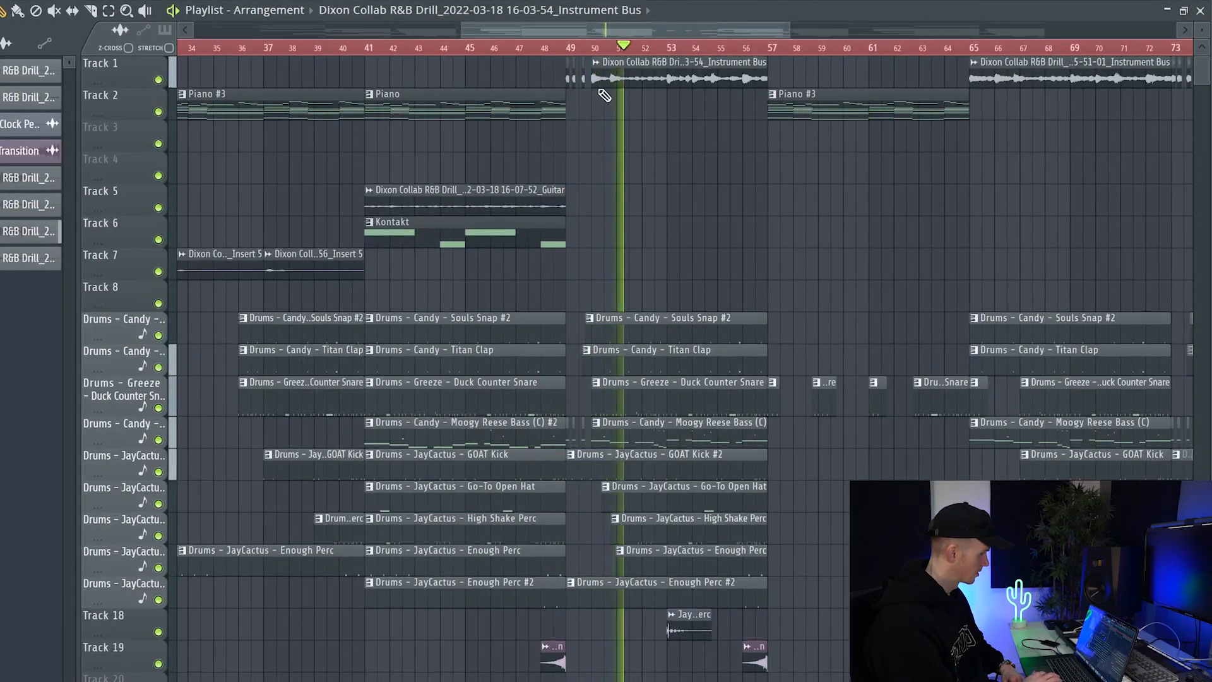
left_click_drag(551, 28, 590, 28)
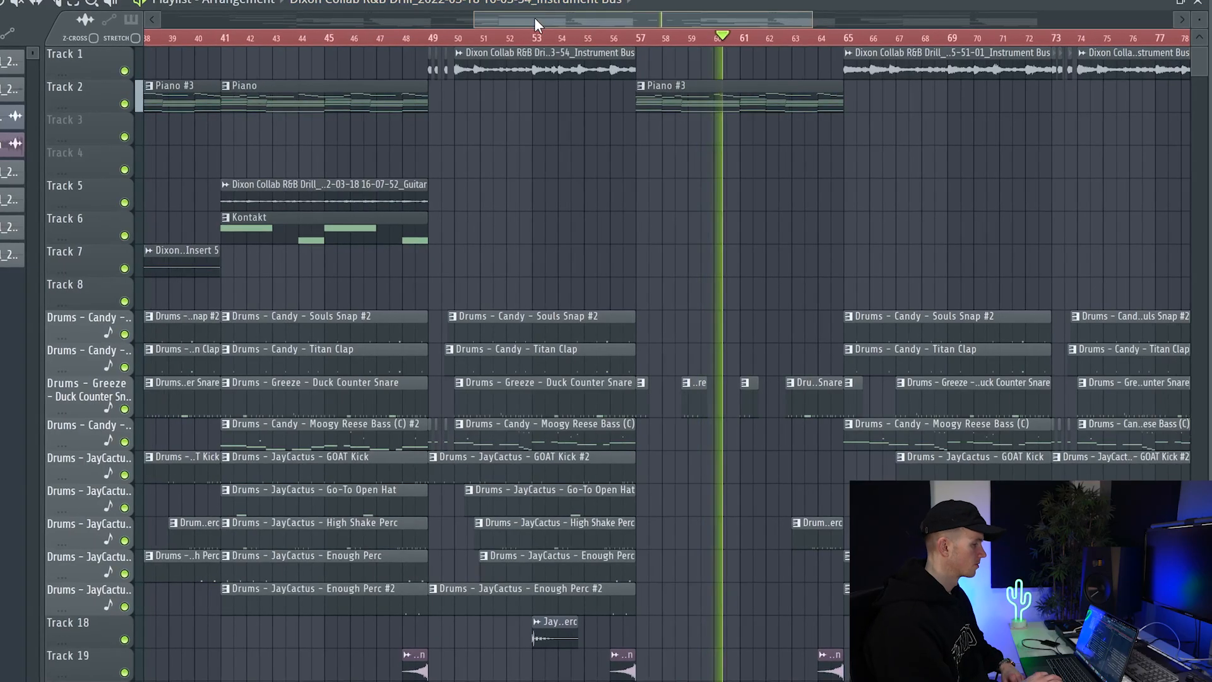
left_click_drag(534, 17, 603, 21)
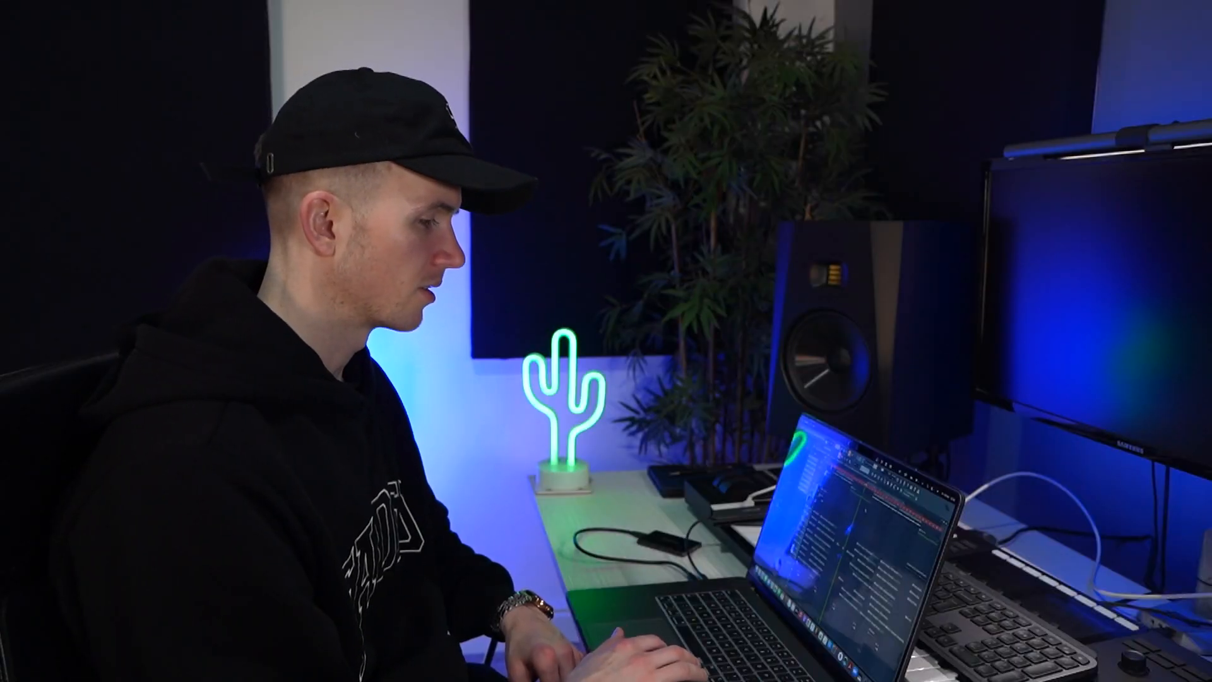